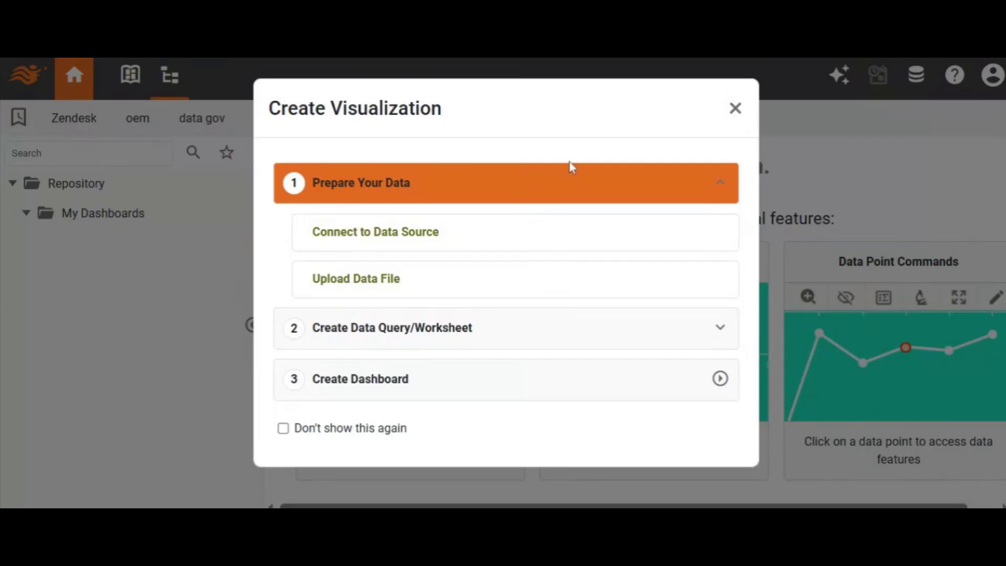
Step: Start connecting to a new data source of the Zendesk type
{"action": "left_click", "coordinate": [432, 234]}
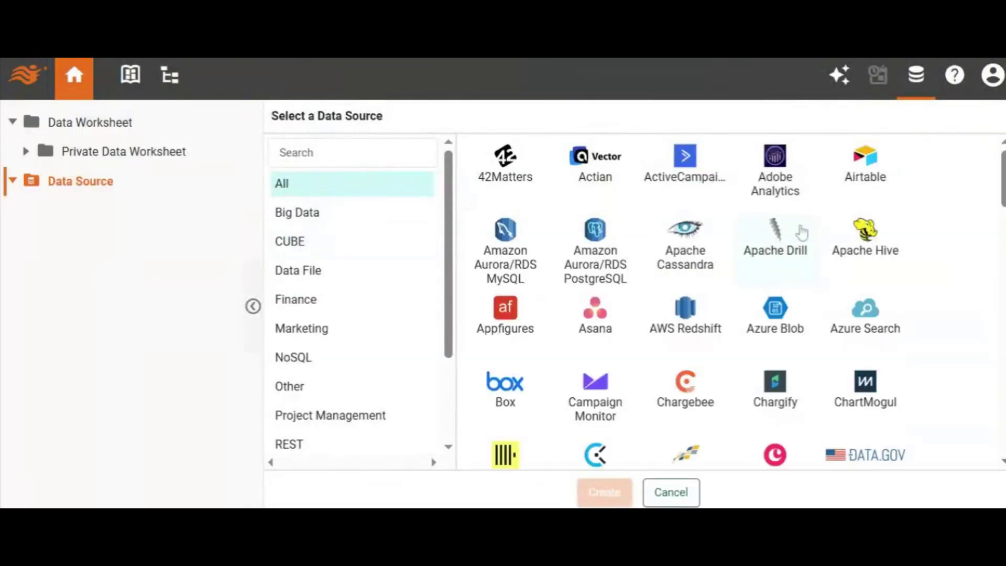
{"action": "scroll", "coordinate": [974, 465], "scroll_direction": "down", "scroll_amount": 20}
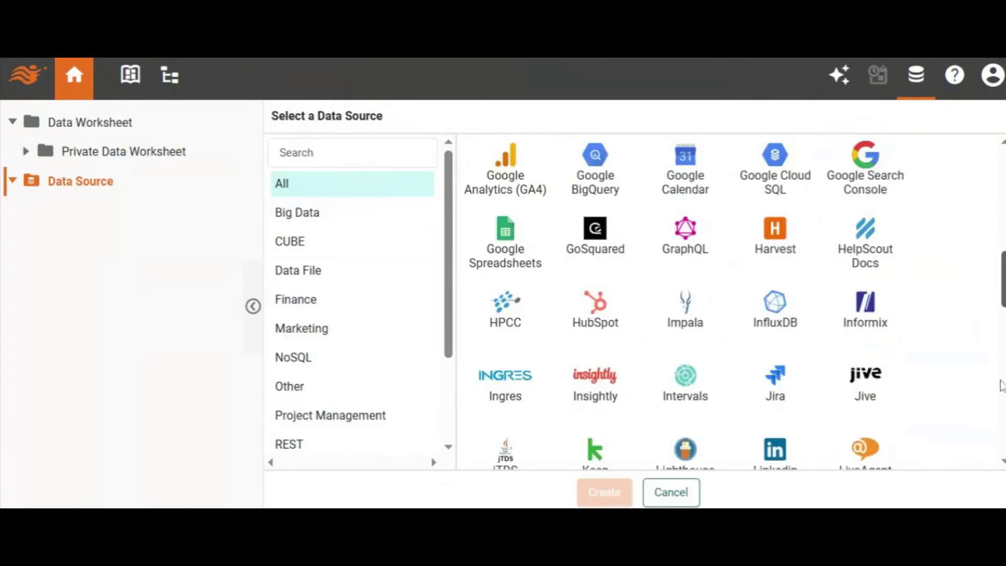
{"action": "left_click", "coordinate": [570, 434]}
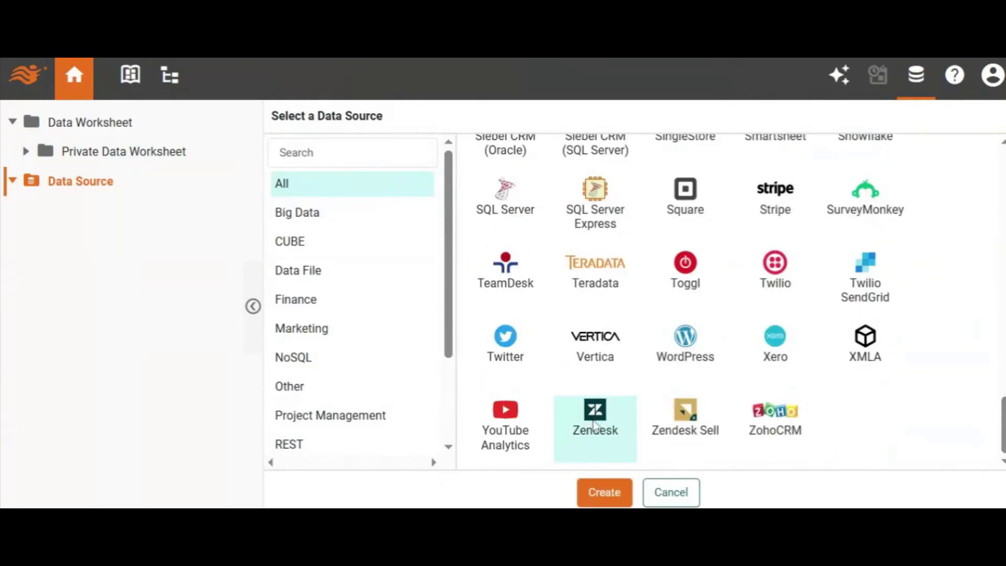
{"action": "left_click", "coordinate": [603, 493]}
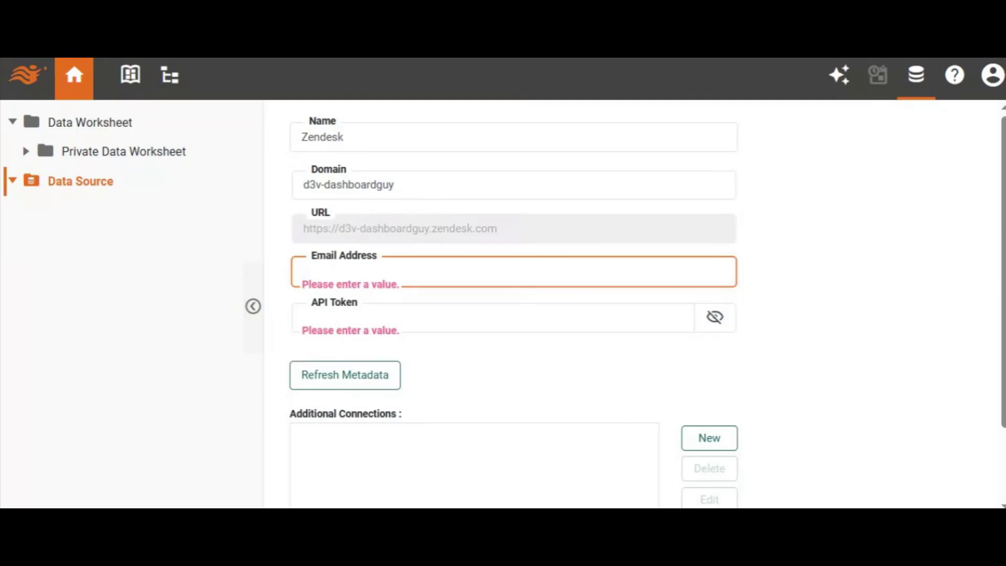
Step: Enter the Zendesk account's email address and API token, and save the data source
{"action": "key", "text": "ctrl+v"}
{"action": "key", "text": "Tab"}
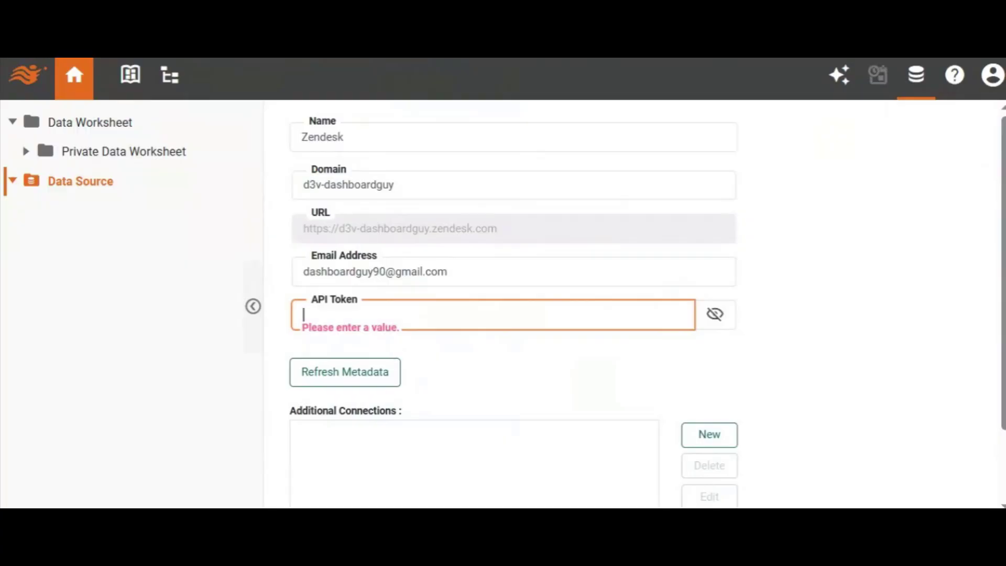
{"action": "key", "text": "ctrl+v"}
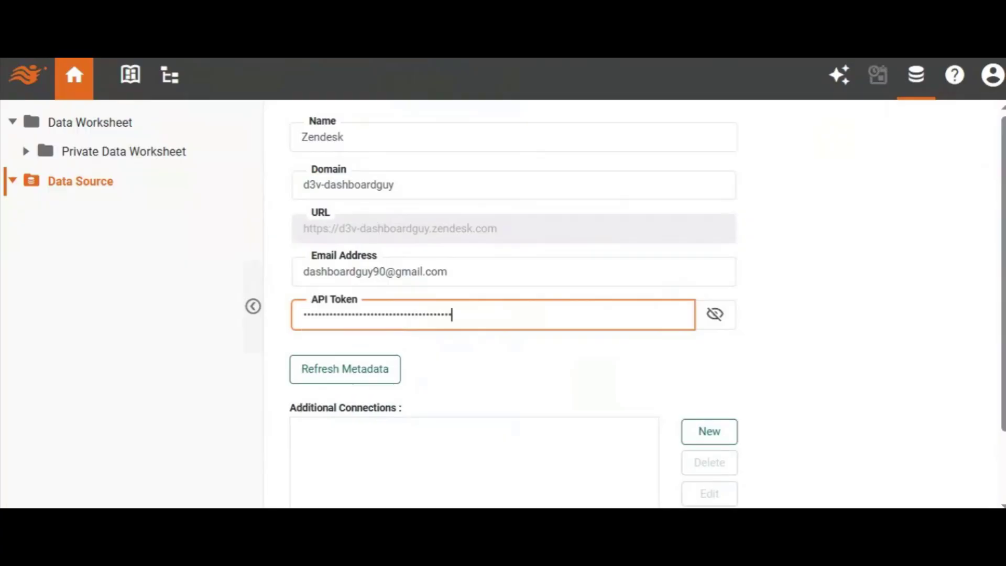
{"action": "scroll", "coordinate": [579, 384], "scroll_direction": "down", "scroll_amount": 2}
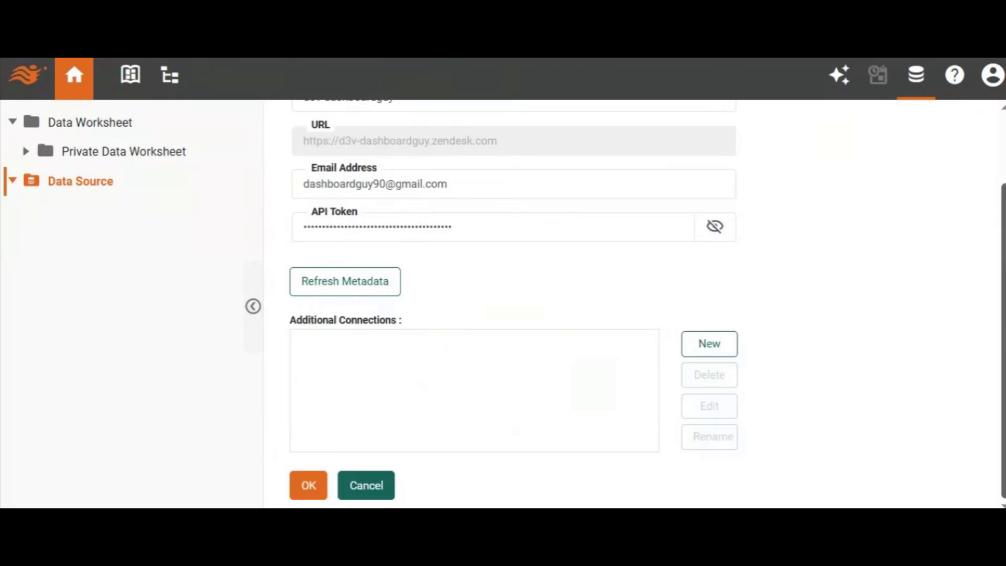
{"action": "left_click", "coordinate": [309, 487]}
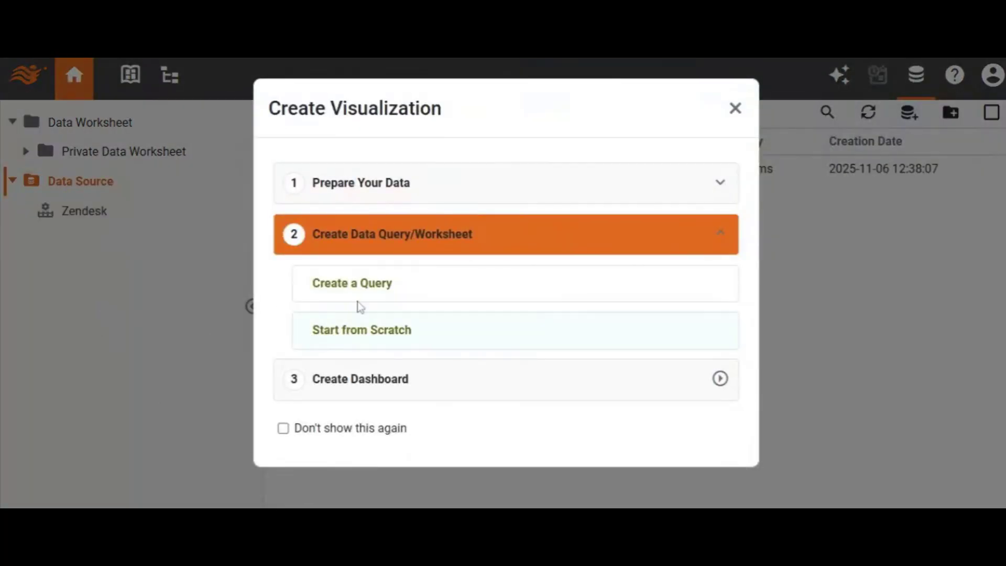
Step: Create a Zendesk query in a new data worksheet that uses the Support Tickets endpoint
{"action": "left_click", "coordinate": [393, 294]}
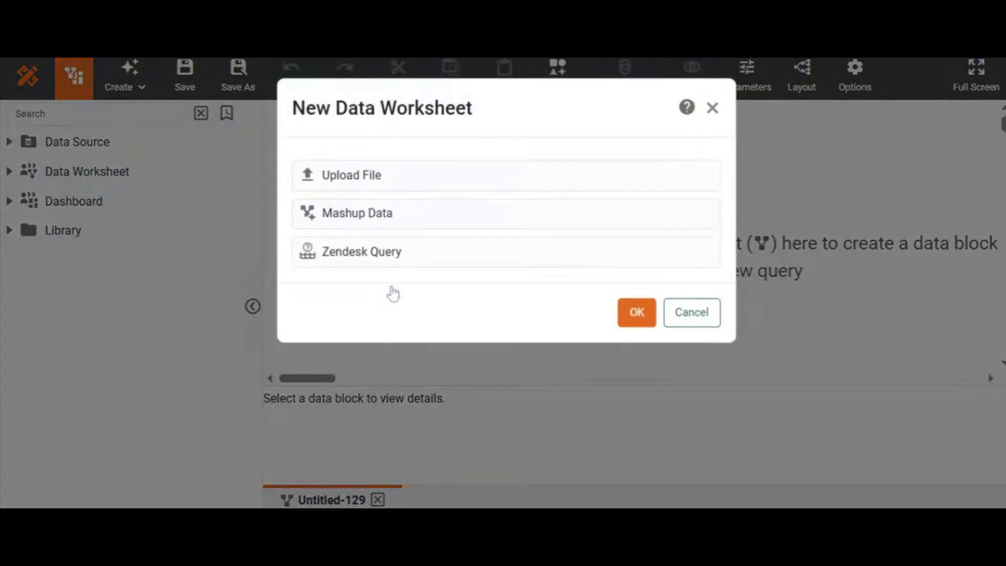
{"action": "double_click", "coordinate": [395, 262]}
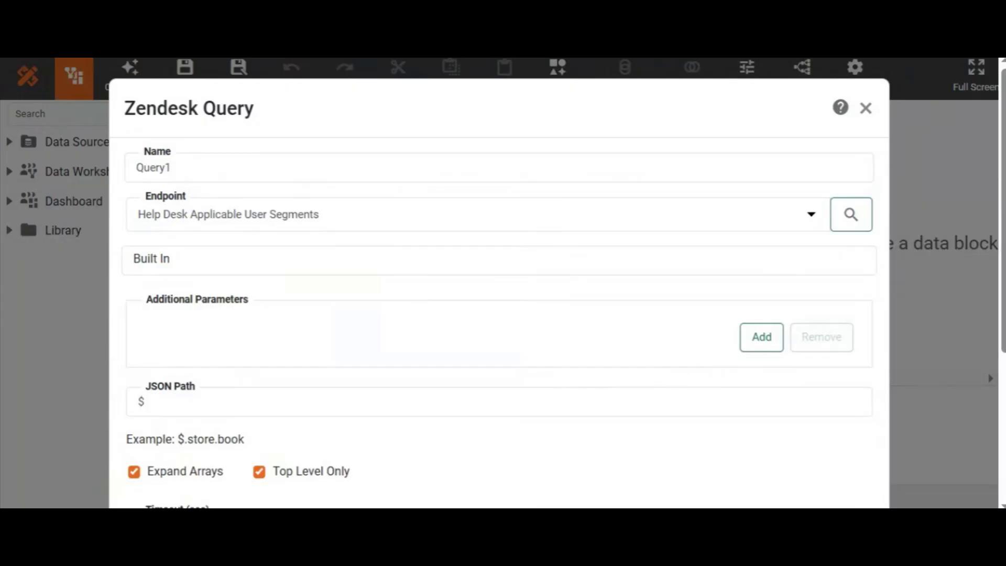
{"action": "left_click", "coordinate": [478, 215]}
{"action": "key", "text": "Down"}
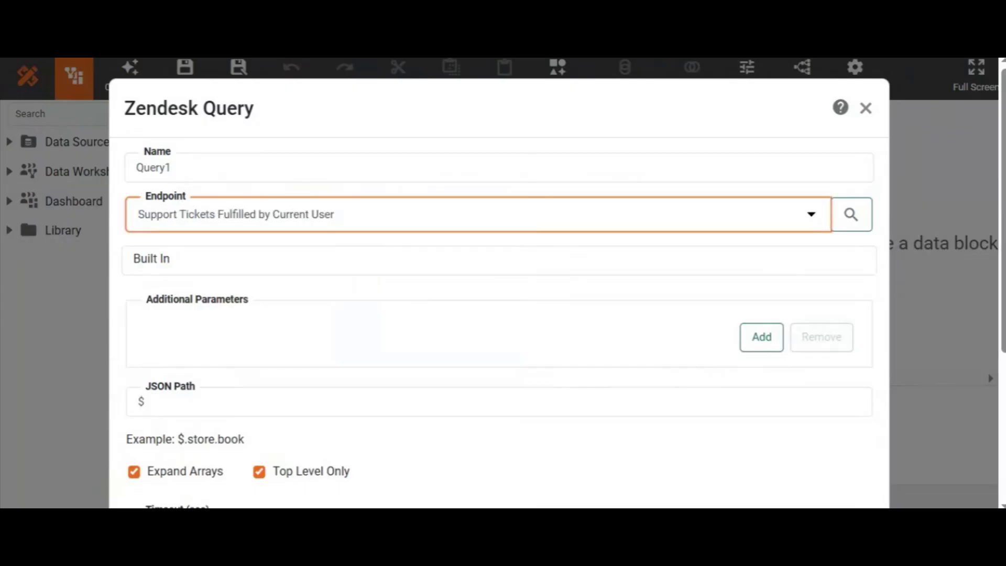
{"action": "key", "text": "Up"}
{"action": "key", "text": "Up"}
{"action": "key", "text": "Down"}
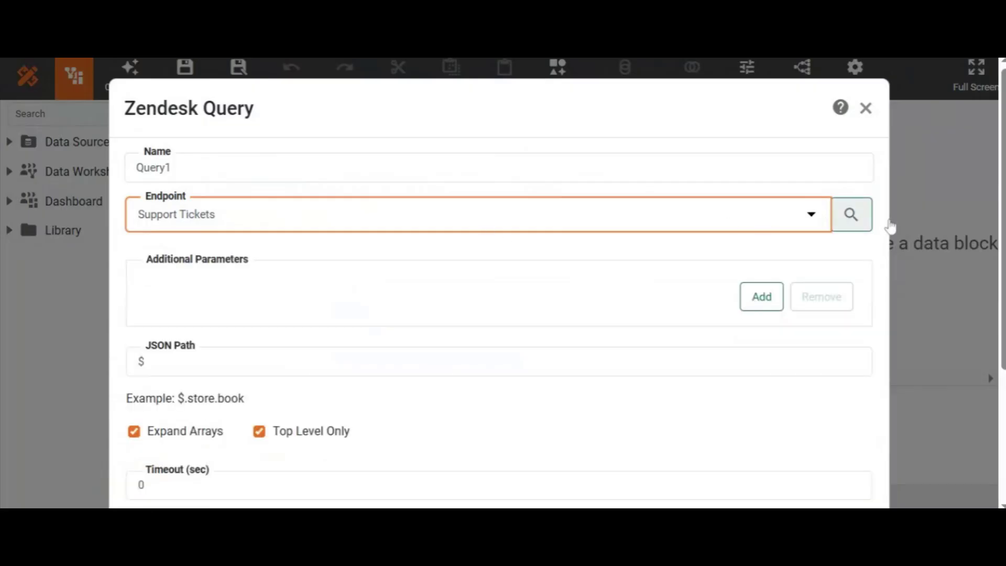
{"action": "scroll", "coordinate": [723, 449], "scroll_direction": "down", "scroll_amount": 4}
{"action": "left_click", "coordinate": [792, 457]}
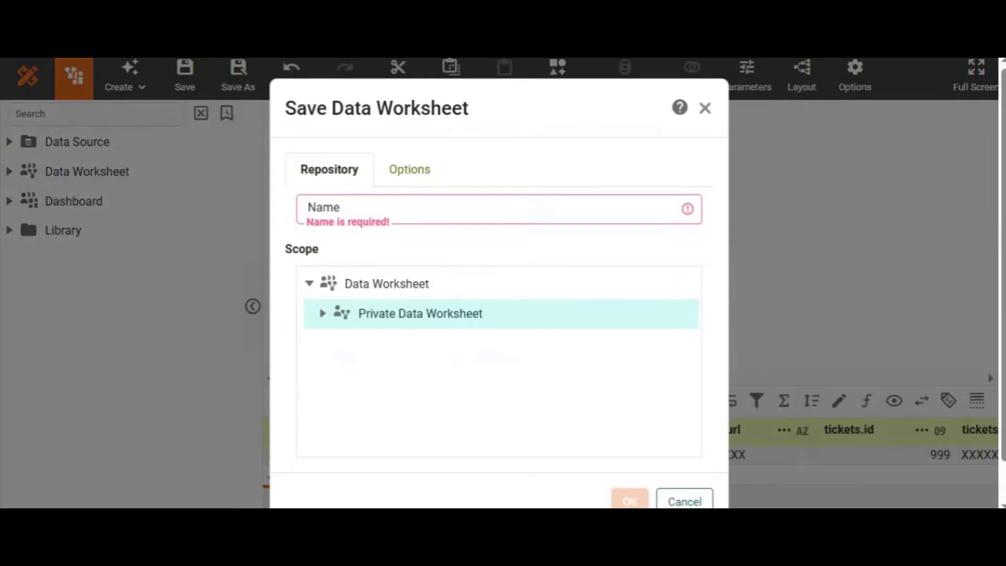
Step: Save the data worksheet as Zendesk under Private Data Worksheet
{"action": "type", "text": "Zendesk"}
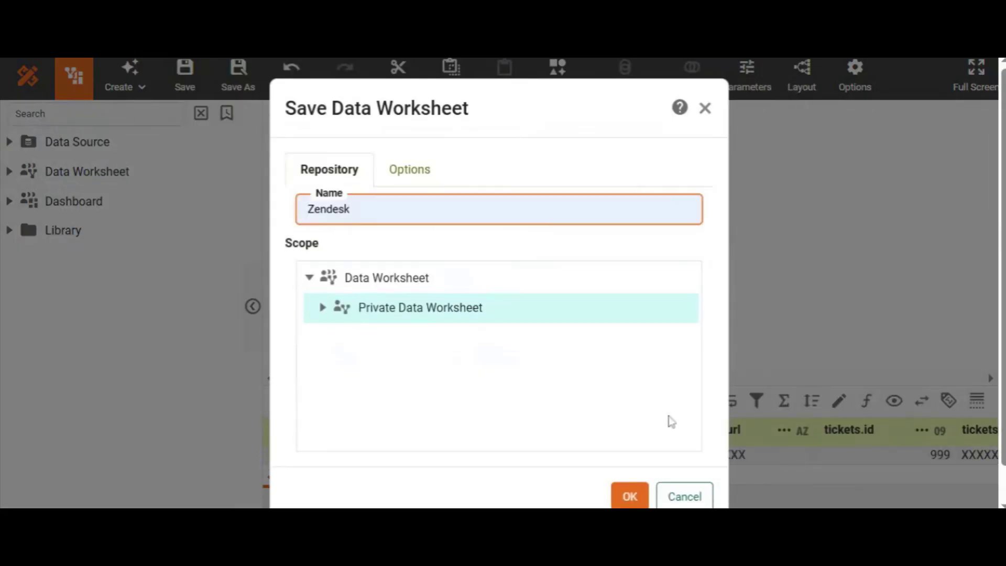
{"action": "left_click", "coordinate": [632, 495]}
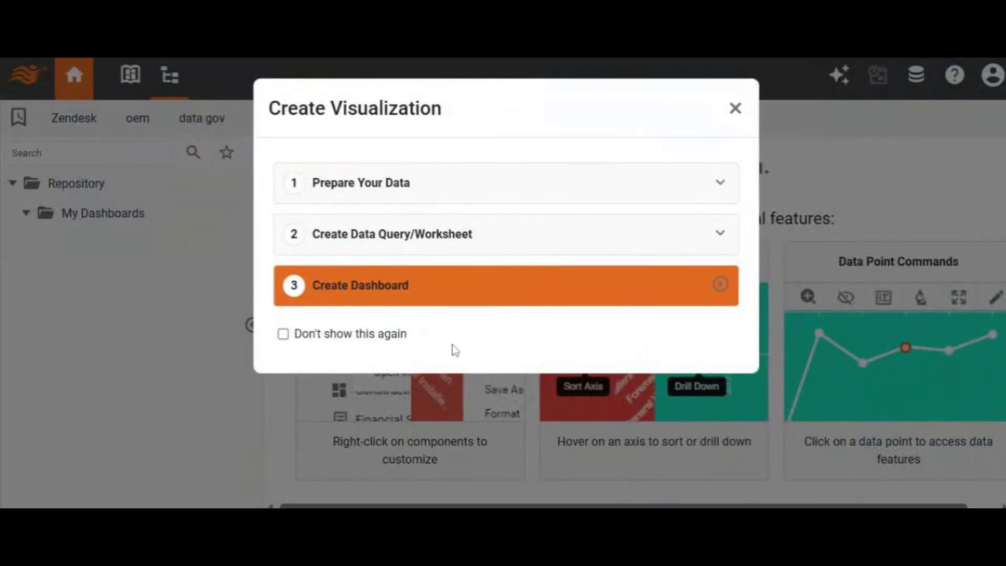
Step: Create a dashboard without any recommended visualization and save it as Zendesk under Private Dashboard
{"action": "left_click", "coordinate": [371, 287]}
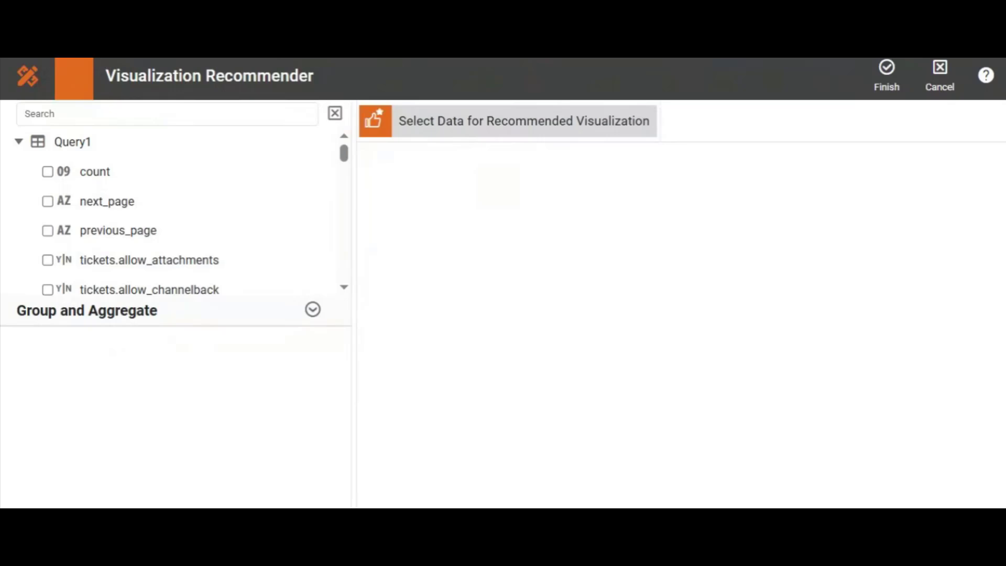
{"action": "left_click", "coordinate": [890, 78]}
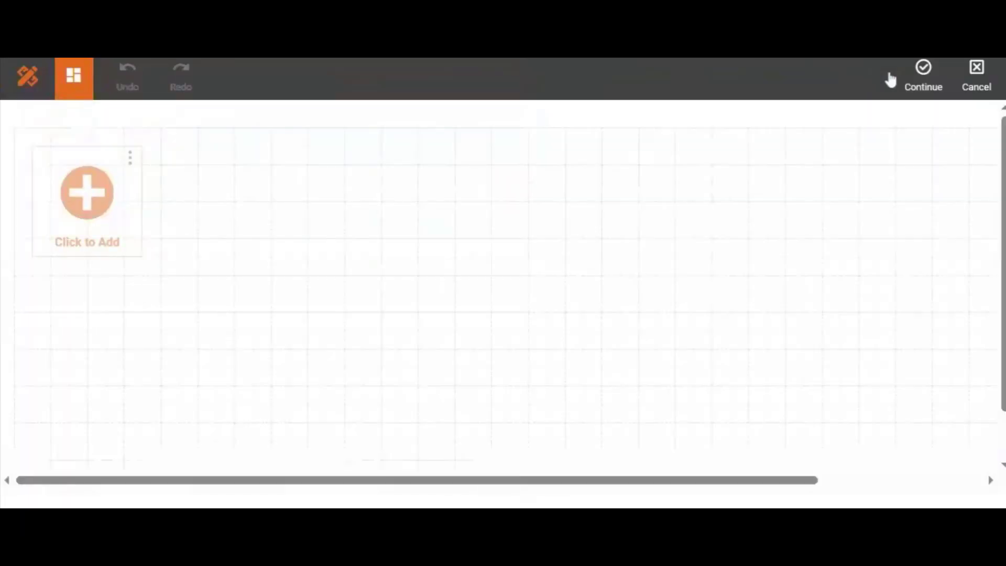
{"action": "left_click", "coordinate": [932, 79]}
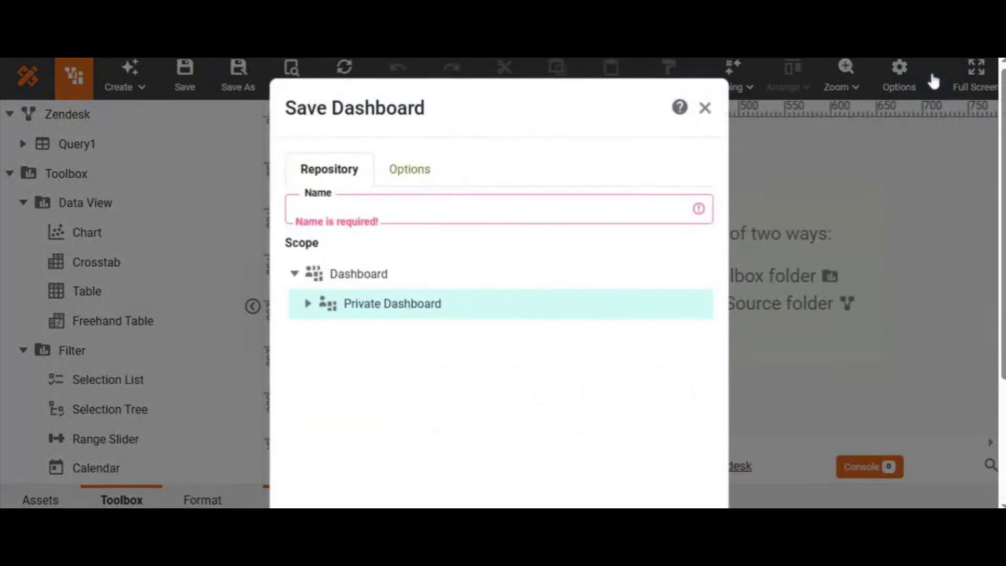
{"action": "left_click", "coordinate": [595, 202]}
{"action": "type", "text": "Zendesk"}
{"action": "scroll", "coordinate": [576, 367], "scroll_direction": "down", "scroll_amount": 4}
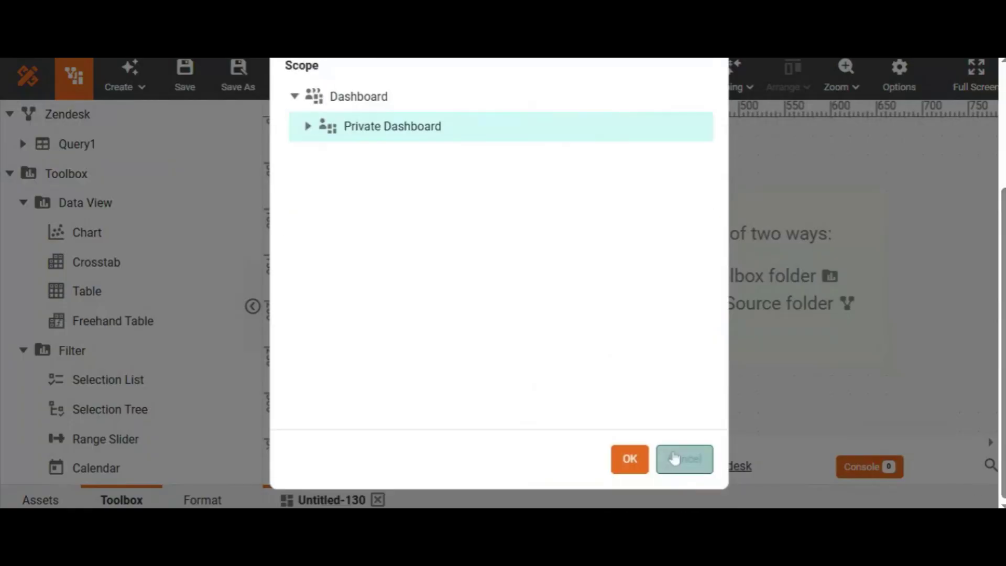
{"action": "left_click", "coordinate": [629, 457]}
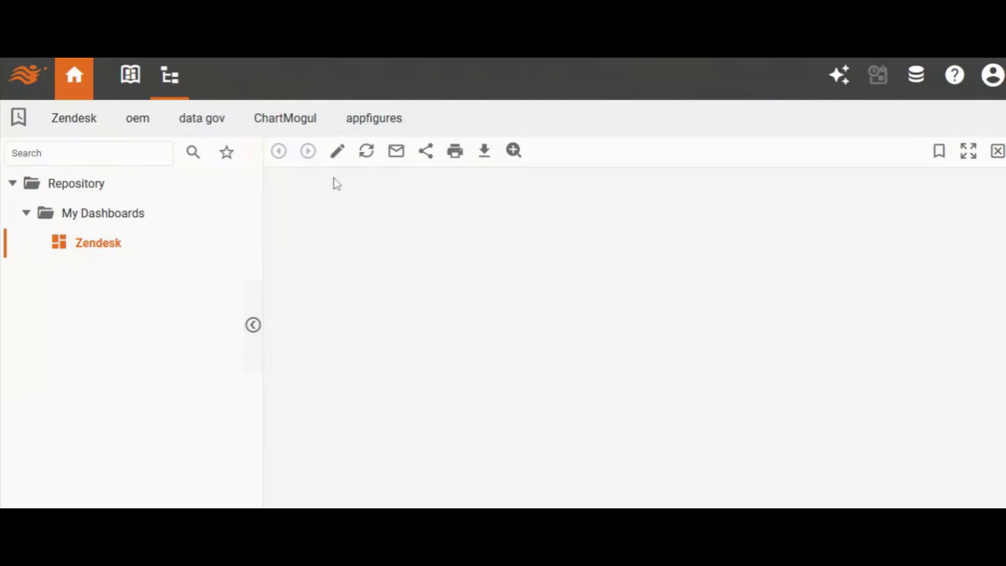
Step: Open the Zendesk dashboard for editing and add an empty chart at its upper-left corner, sized about 320 by 200
{"action": "left_click", "coordinate": [338, 156]}
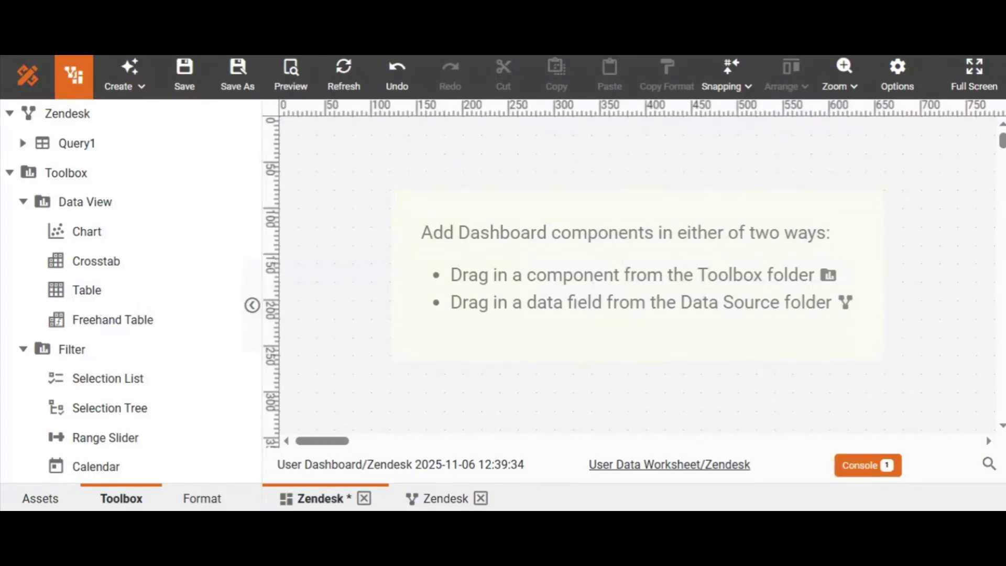
{"action": "left_click_drag", "start_coordinate": [89, 231], "coordinate": [461, 231]}
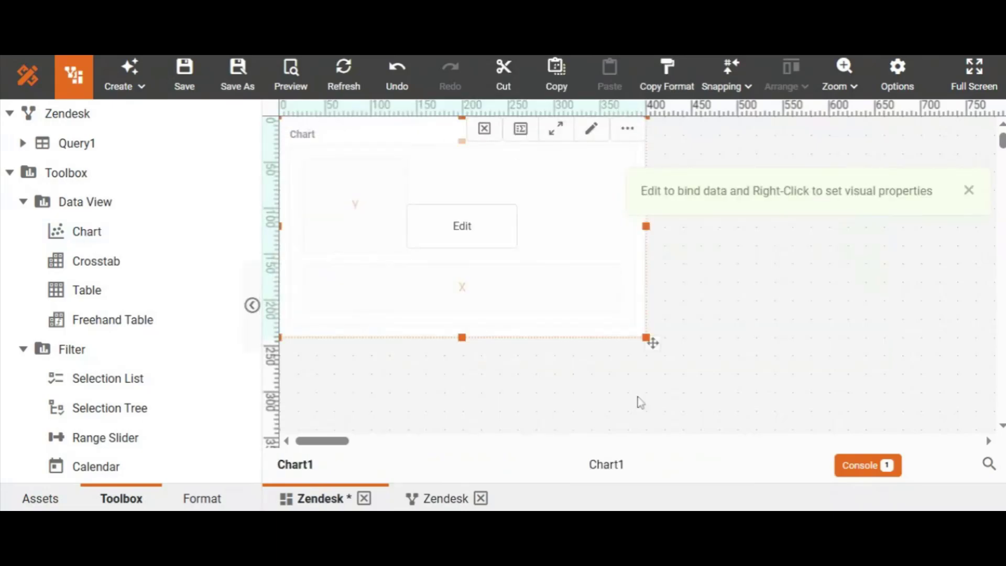
{"action": "left_click_drag", "start_coordinate": [647, 337], "coordinate": [575, 302]}
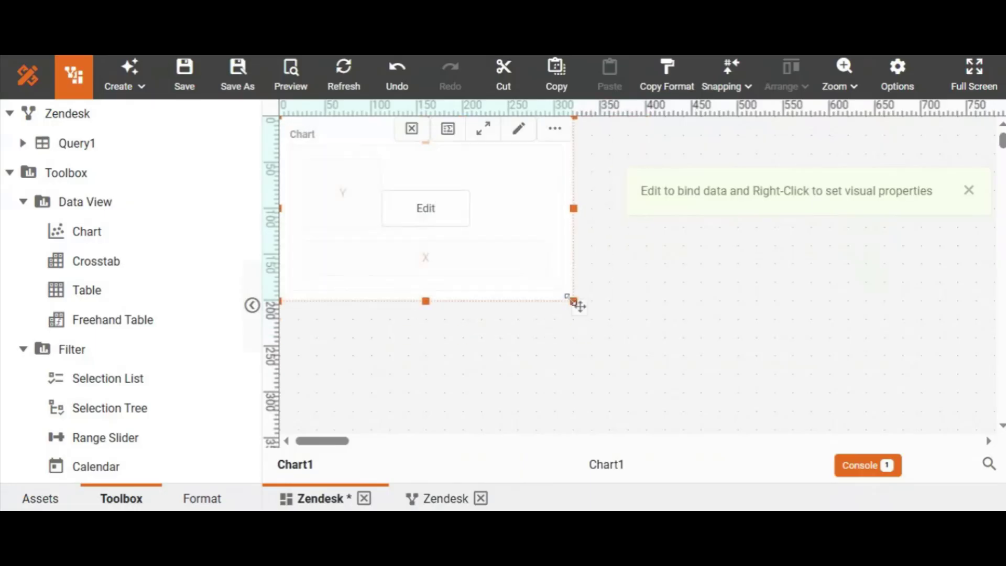
Step: Open the new chart in the full editor and bind the tickets.id measure to its Y axis
{"action": "left_click", "coordinate": [440, 220]}
{"action": "left_click", "coordinate": [832, 76]}
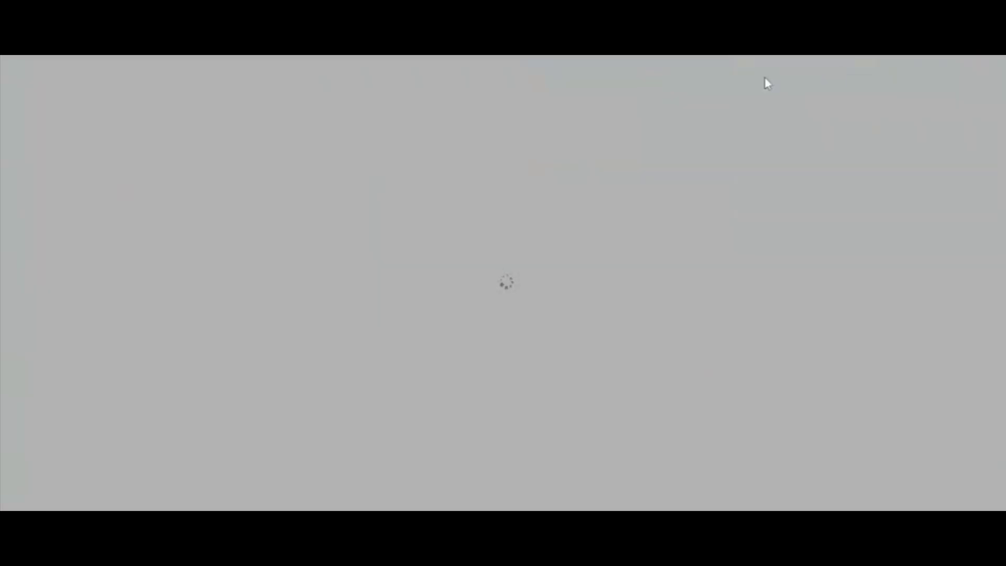
{"action": "left_click", "coordinate": [115, 113]}
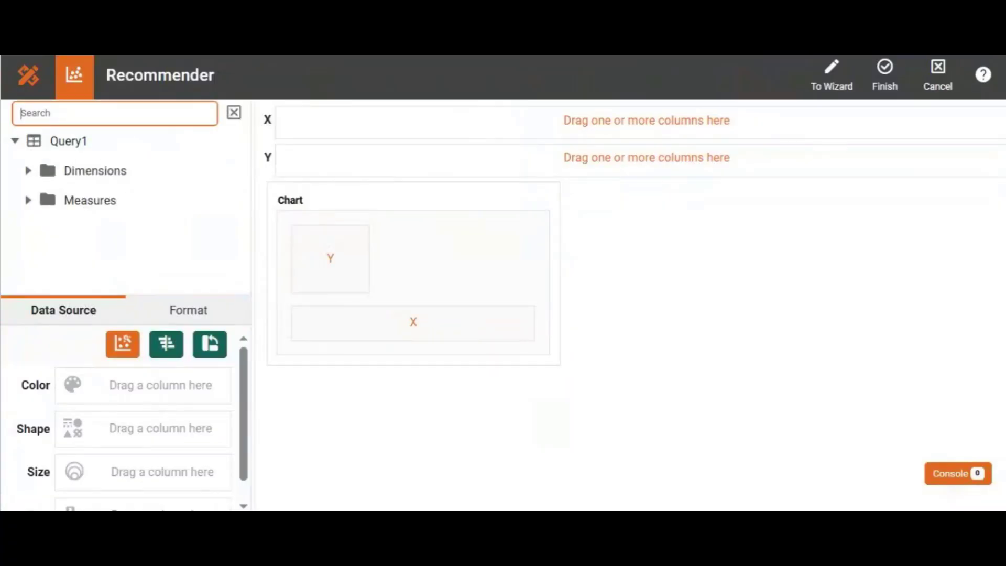
{"action": "type", "text": "id"}
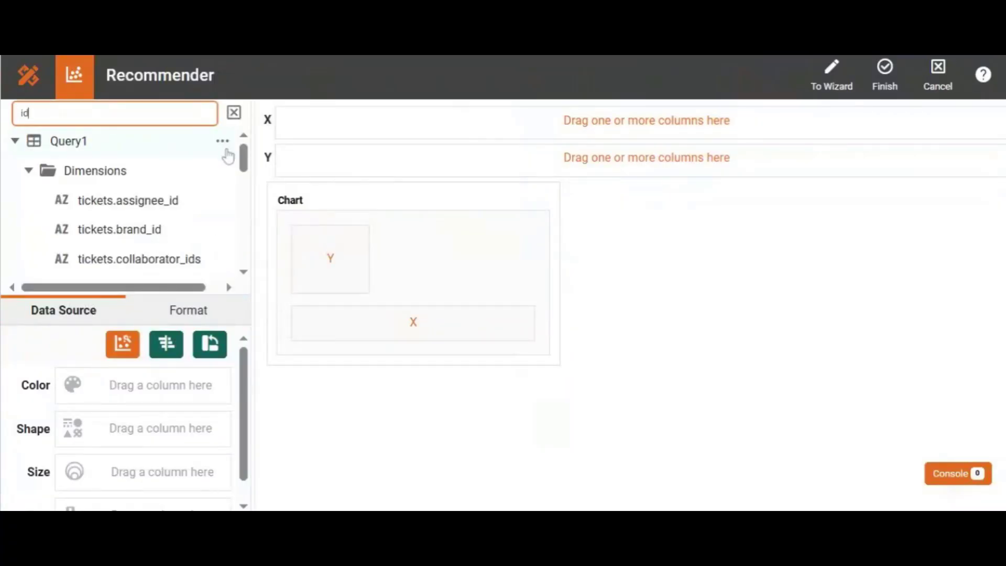
{"action": "left_click_drag", "start_coordinate": [244, 160], "coordinate": [252, 256]}
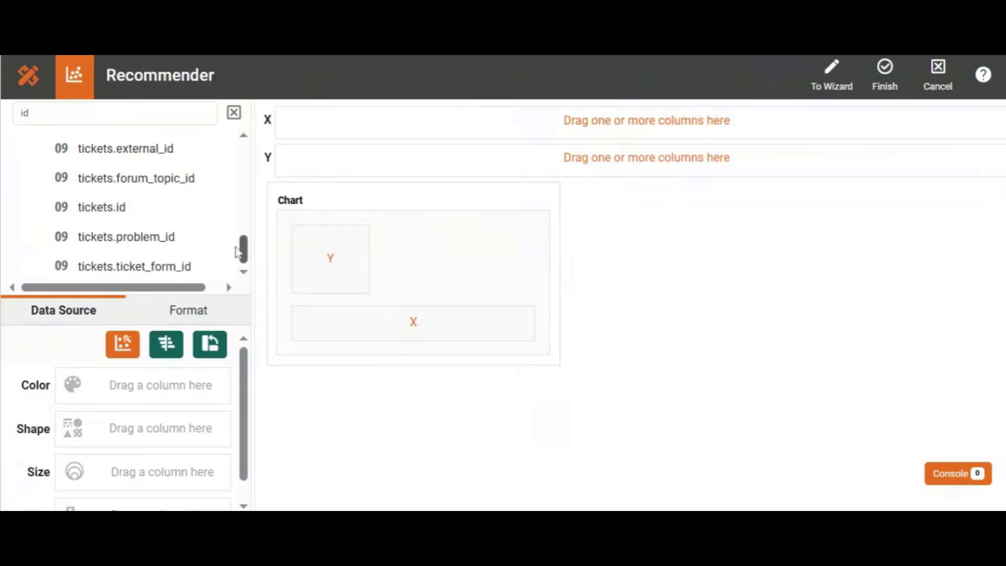
{"action": "left_click_drag", "start_coordinate": [157, 216], "coordinate": [452, 162]}
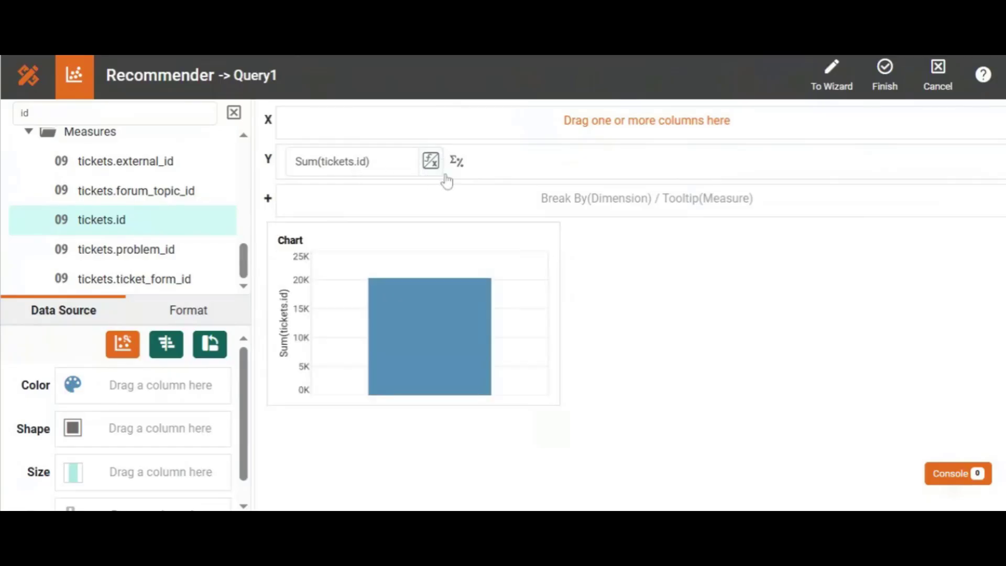
Step: Set the aggregate of the tickets.id measure to Distinct Count
{"action": "left_click", "coordinate": [456, 163]}
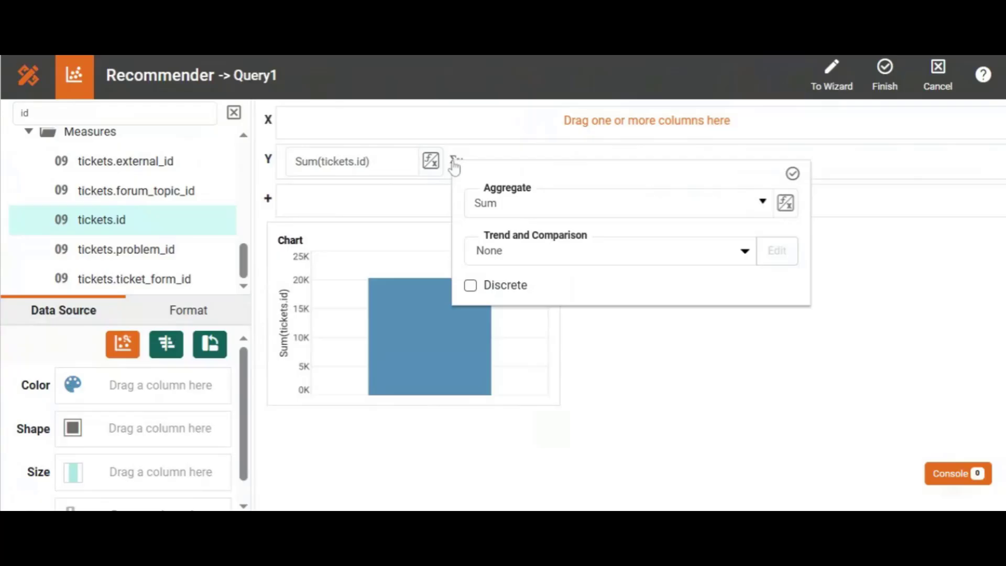
{"action": "left_click", "coordinate": [505, 203]}
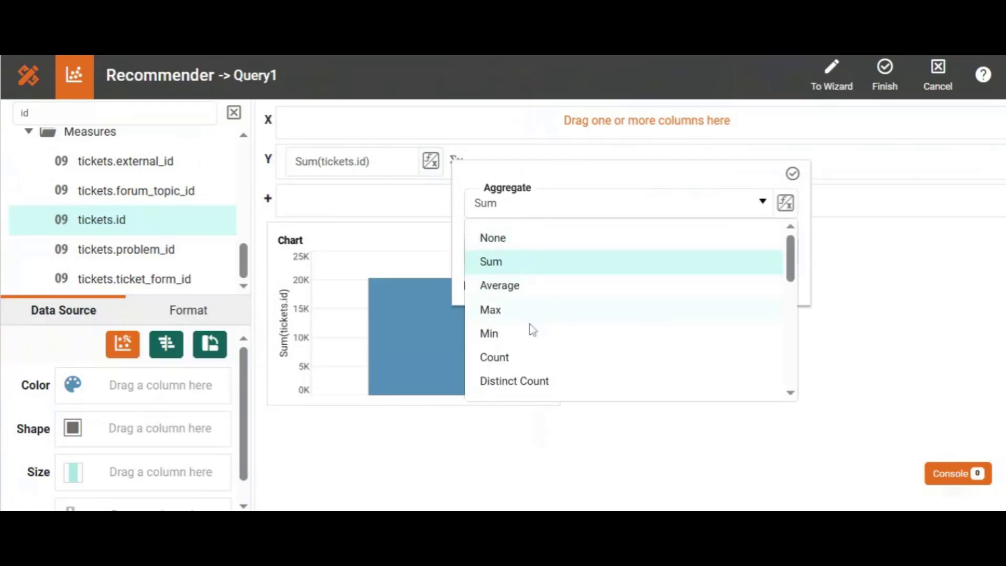
{"action": "left_click", "coordinate": [528, 383]}
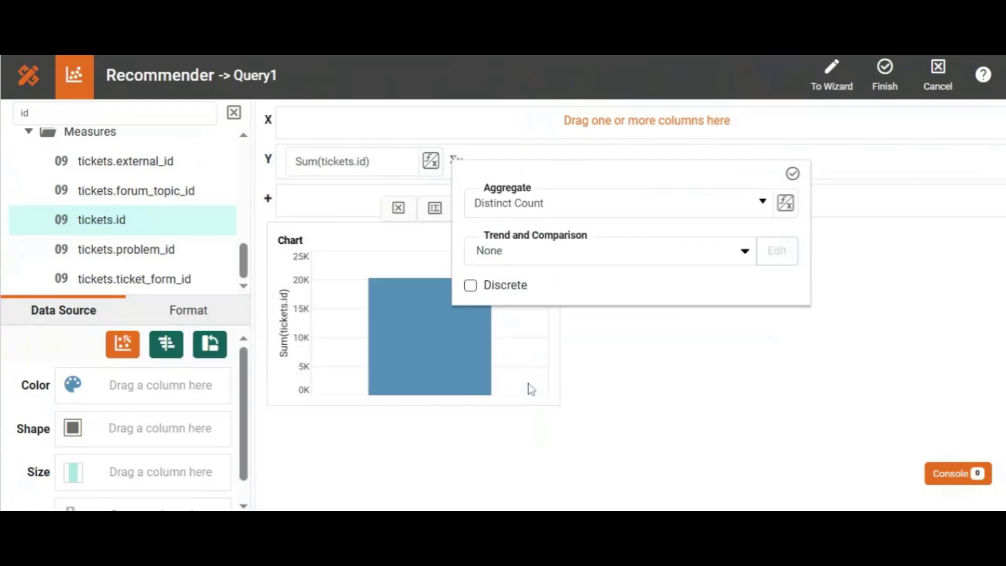
{"action": "left_click", "coordinate": [792, 173]}
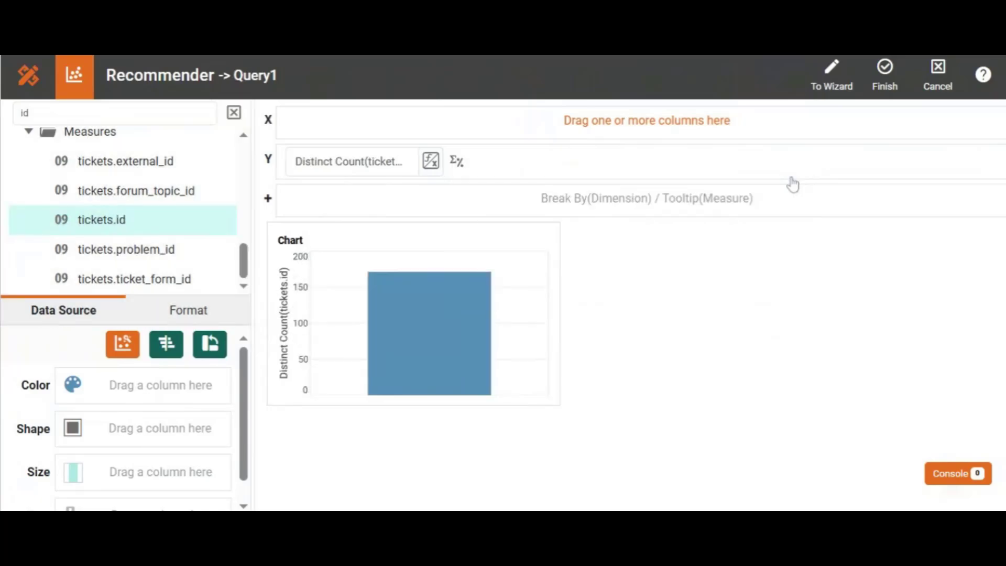
Step: Find the tickets.priority dimension and bind it to the chart's X axis
{"action": "left_click", "coordinate": [232, 113]}
{"action": "left_click", "coordinate": [115, 113]}
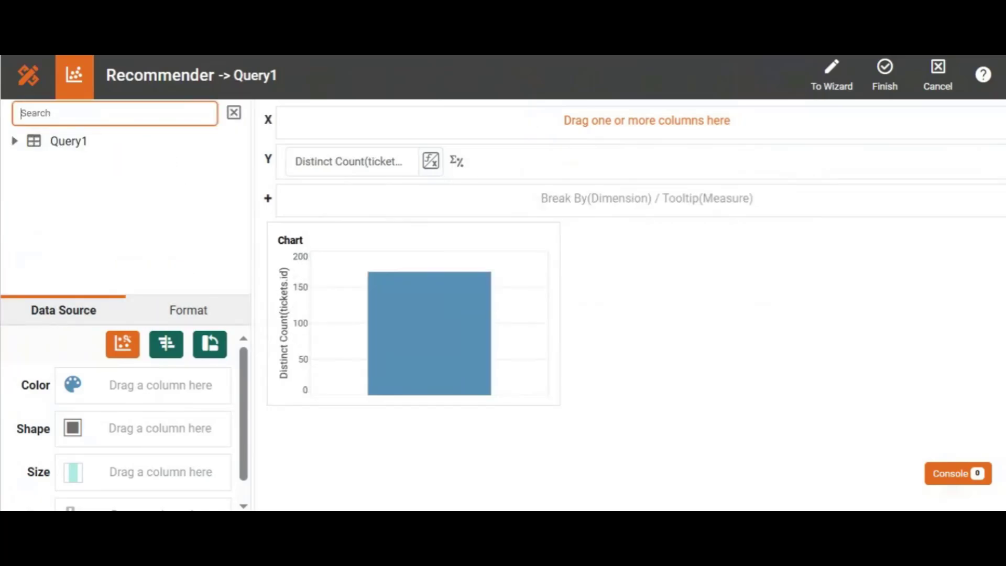
{"action": "type", "text": "pri"}
{"action": "type", "text": "or"}
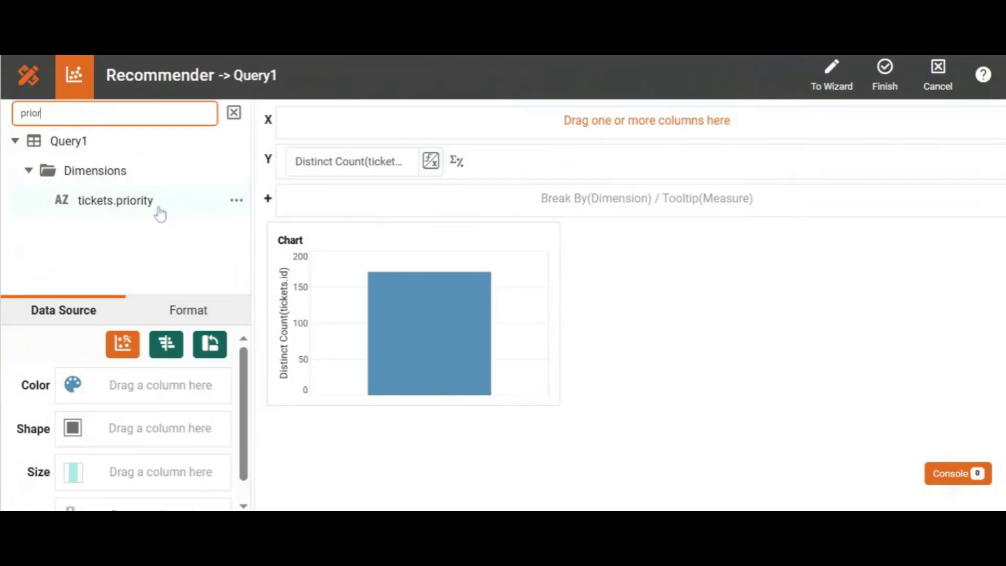
{"action": "left_click_drag", "start_coordinate": [159, 212], "coordinate": [317, 135]}
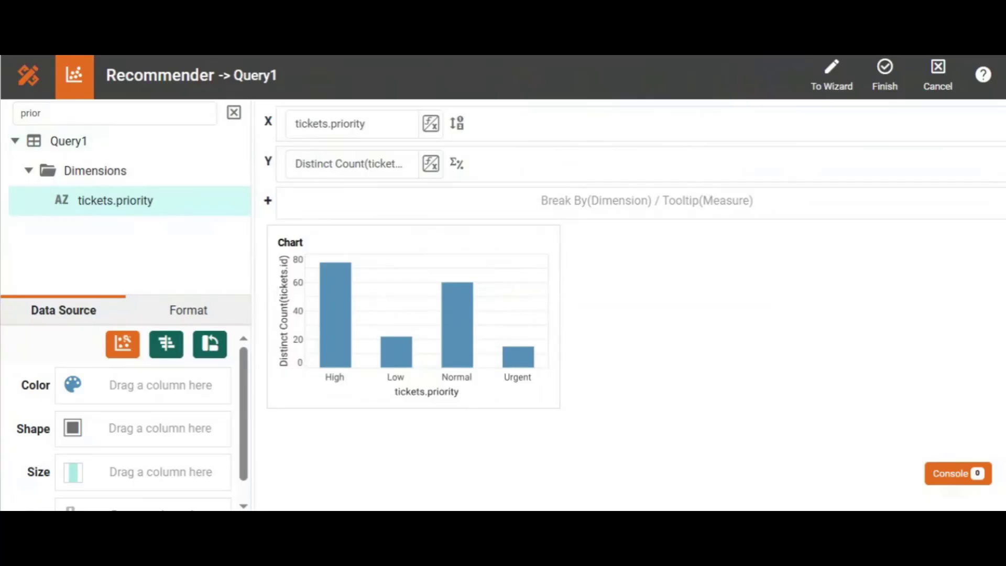
Step: Find the tickets.type dimension, bind it to the chart's Color, and finish editing the chart
{"action": "left_click", "coordinate": [16, 113]}
{"action": "key", "text": "BackSpace"}
{"action": "key", "text": "BackSpace"}
{"action": "key", "text": "BackSpace"}
{"action": "key", "text": "BackSpace"}
{"action": "key", "text": "BackSpace"}
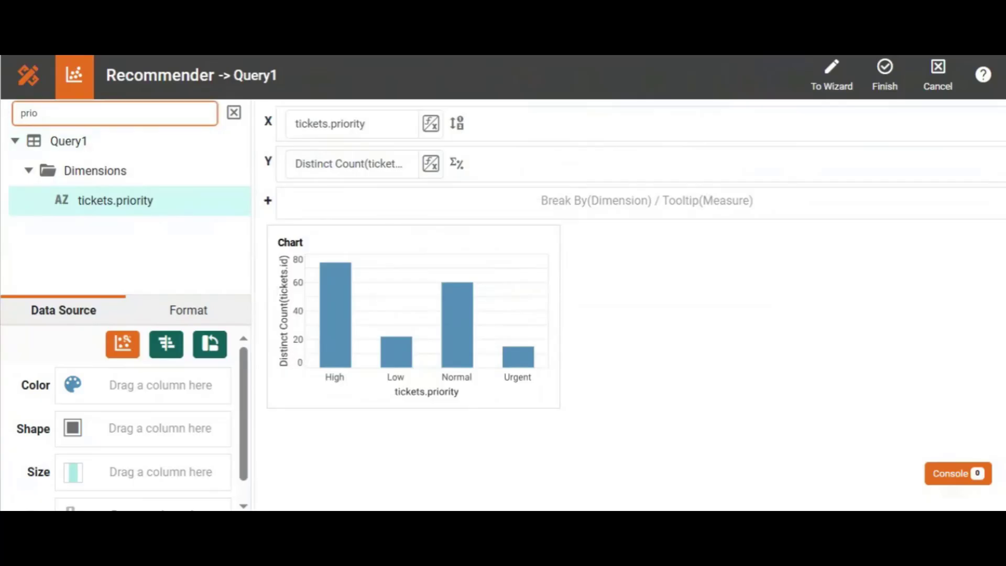
{"action": "type", "text": "typ"}
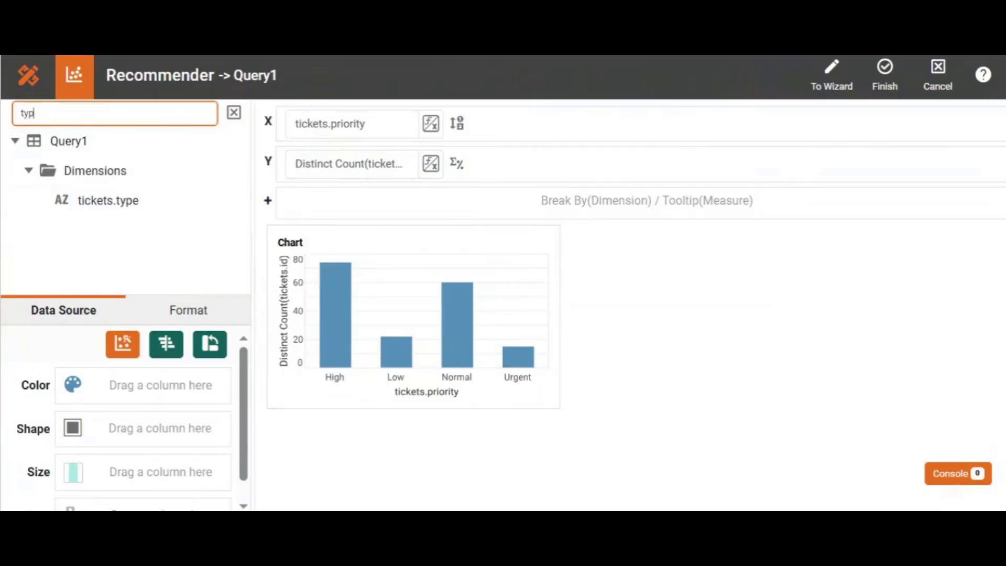
{"action": "left_click_drag", "start_coordinate": [116, 212], "coordinate": [119, 390]}
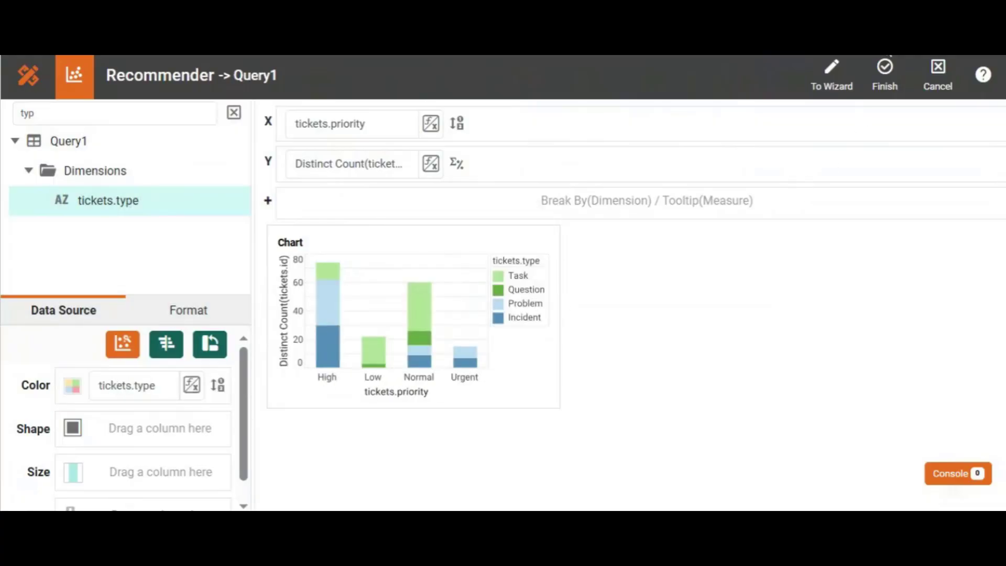
{"action": "left_click", "coordinate": [886, 70]}
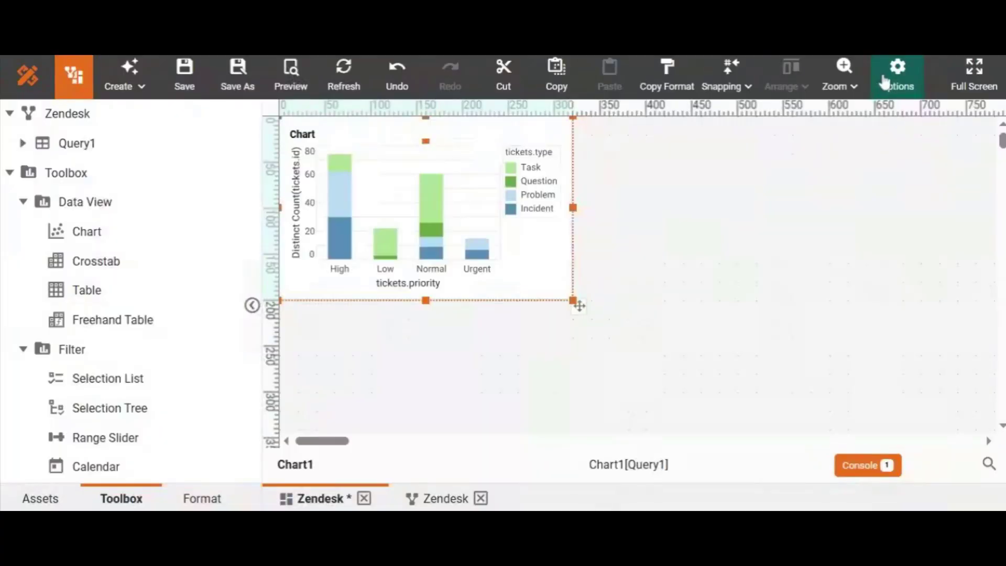
{"action": "left_click", "coordinate": [613, 348]}
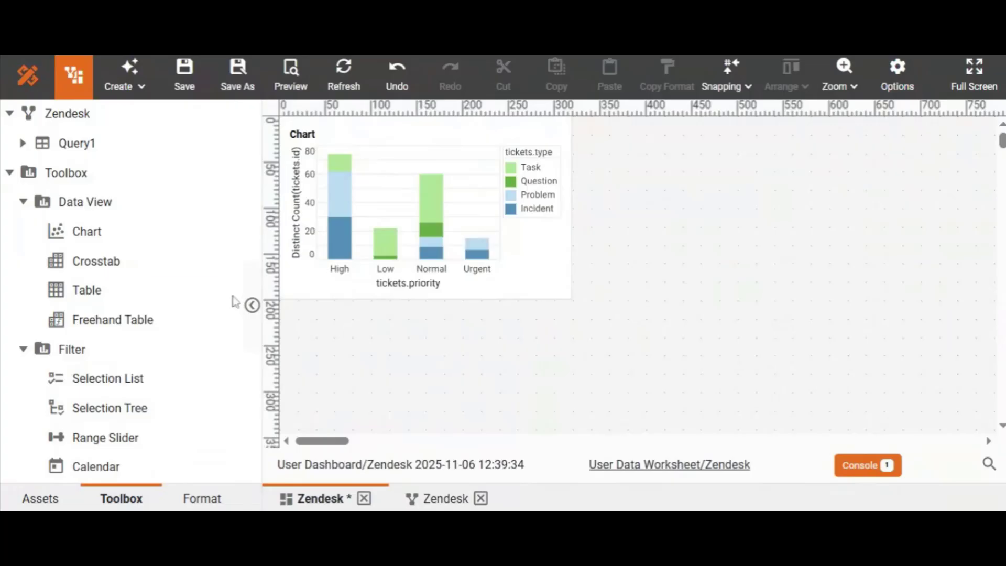
Step: Add an empty table beside the chart on the dashboard and resize it to about 420 by 200
{"action": "left_click_drag", "start_coordinate": [92, 290], "coordinate": [592, 119]}
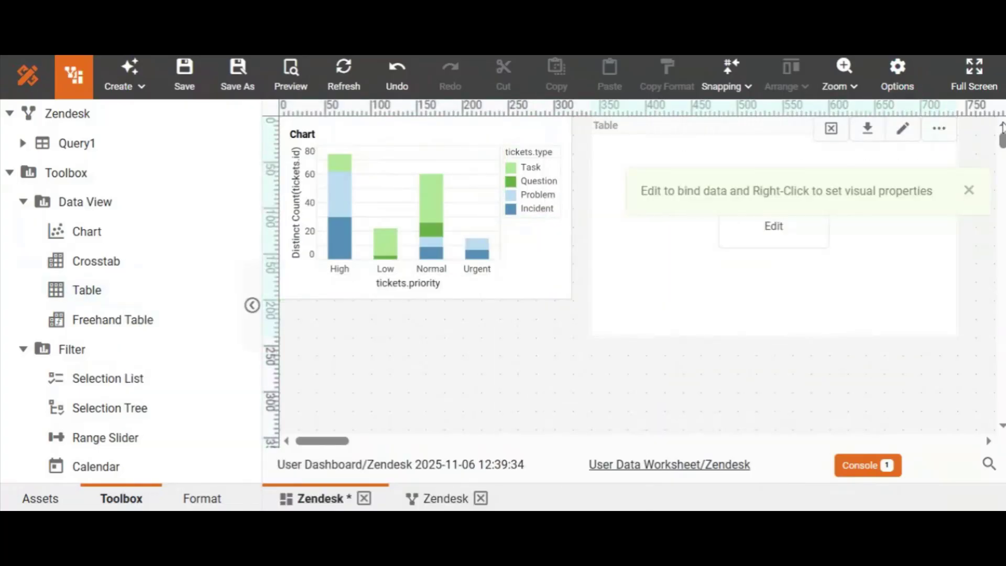
{"action": "left_click", "coordinate": [907, 247]}
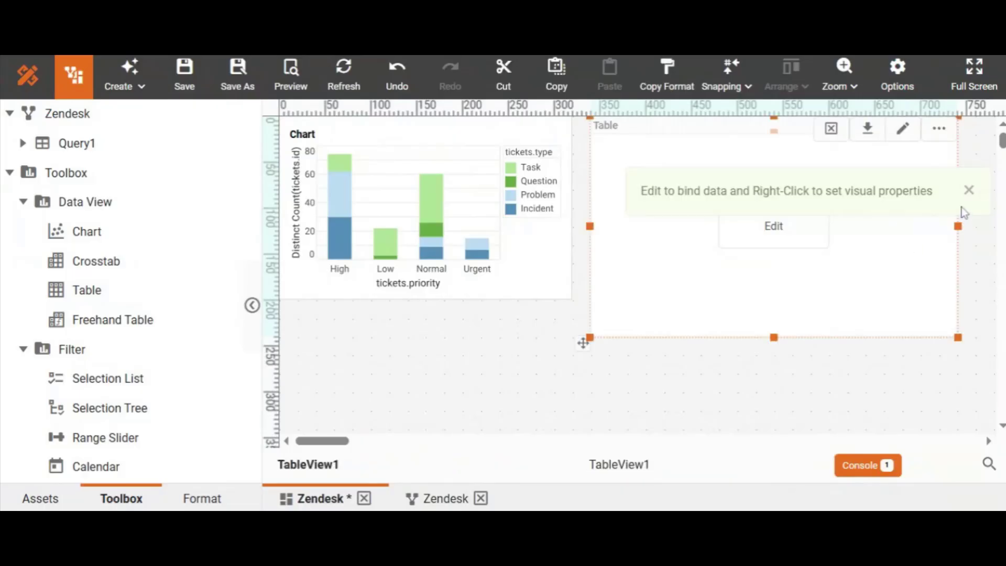
{"action": "left_click", "coordinate": [967, 192]}
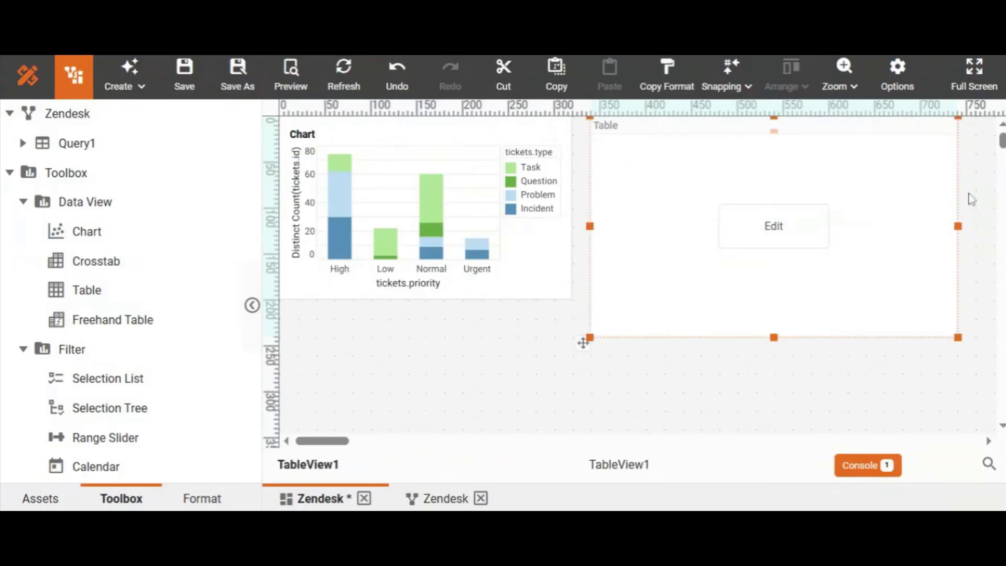
{"action": "left_click", "coordinate": [787, 286]}
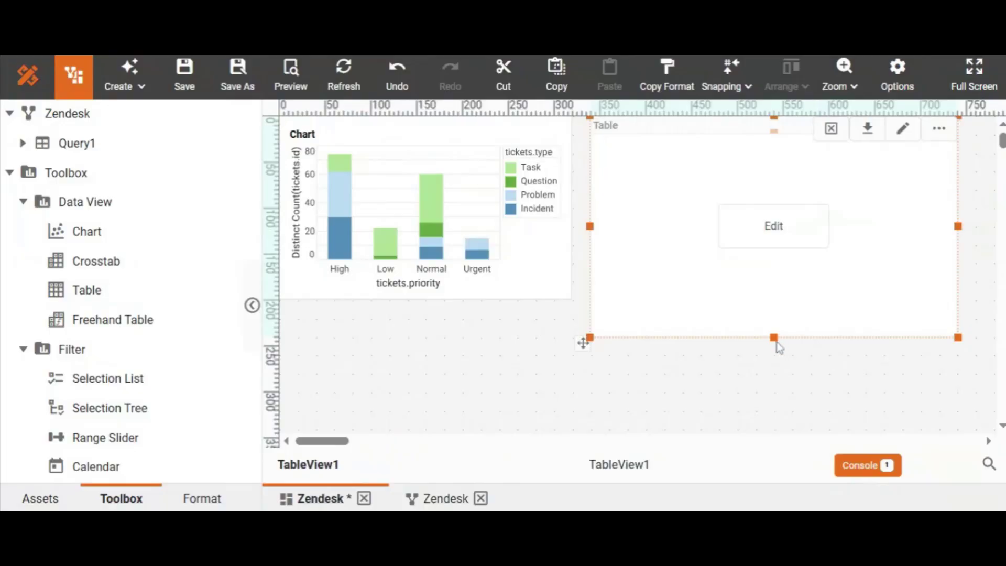
{"action": "left_click_drag", "start_coordinate": [776, 340], "coordinate": [769, 308]}
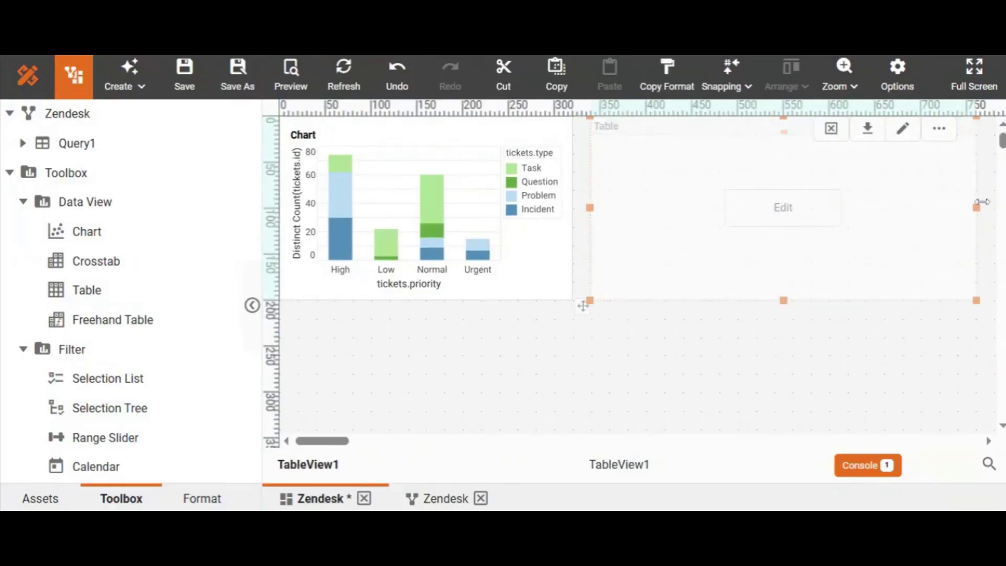
{"action": "left_click", "coordinate": [982, 201]}
Step: Open the new table for data binding and add the tickets.id column to its details
{"action": "left_click", "coordinate": [781, 209]}
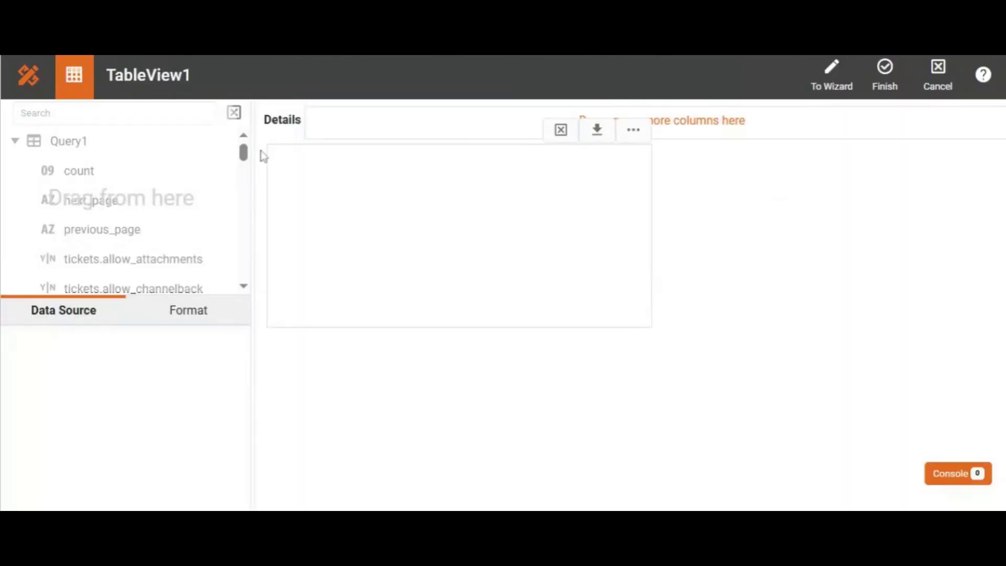
{"action": "left_click", "coordinate": [165, 114]}
{"action": "type", "text": "id"}
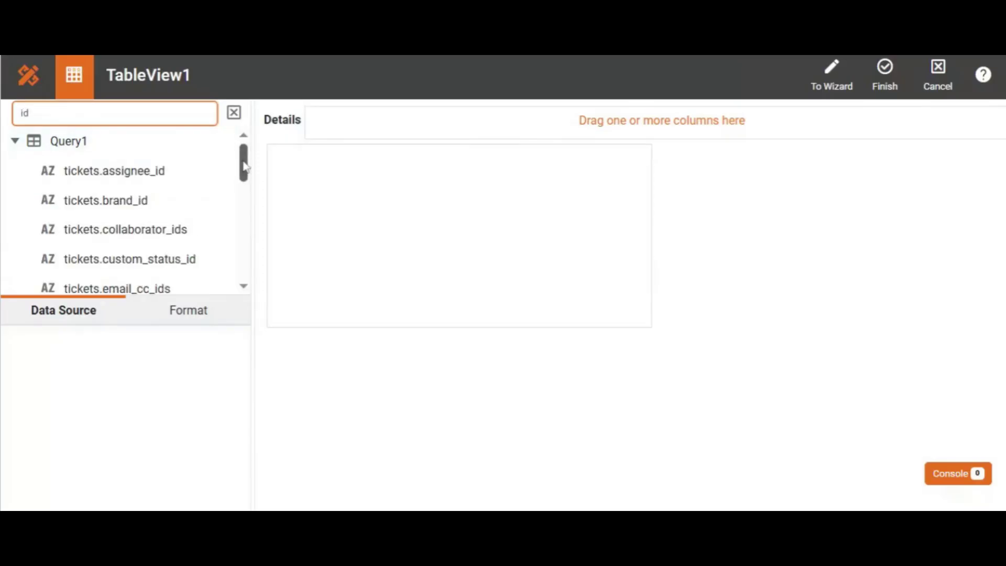
{"action": "left_click_drag", "start_coordinate": [243, 162], "coordinate": [245, 242]}
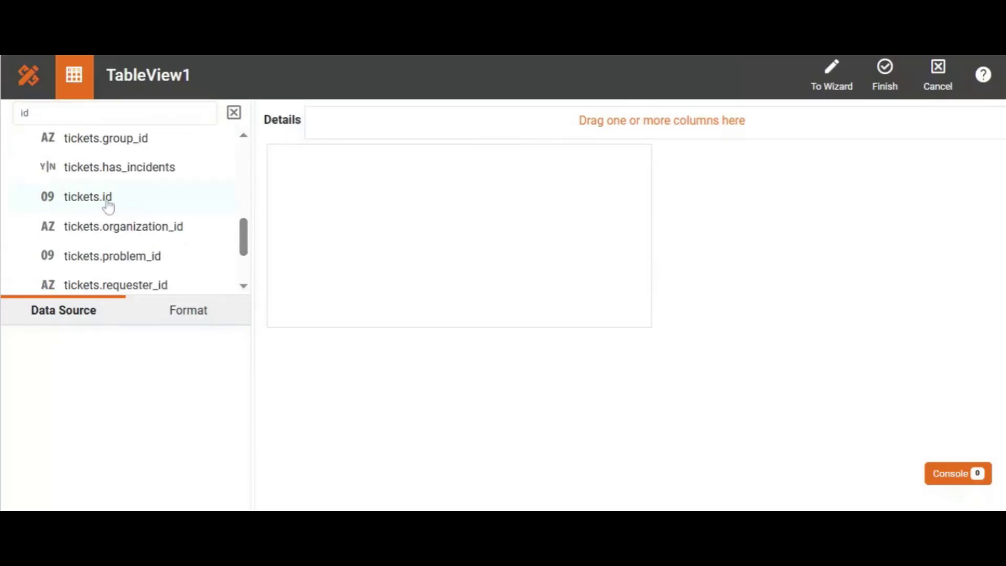
{"action": "left_click_drag", "start_coordinate": [105, 203], "coordinate": [341, 125]}
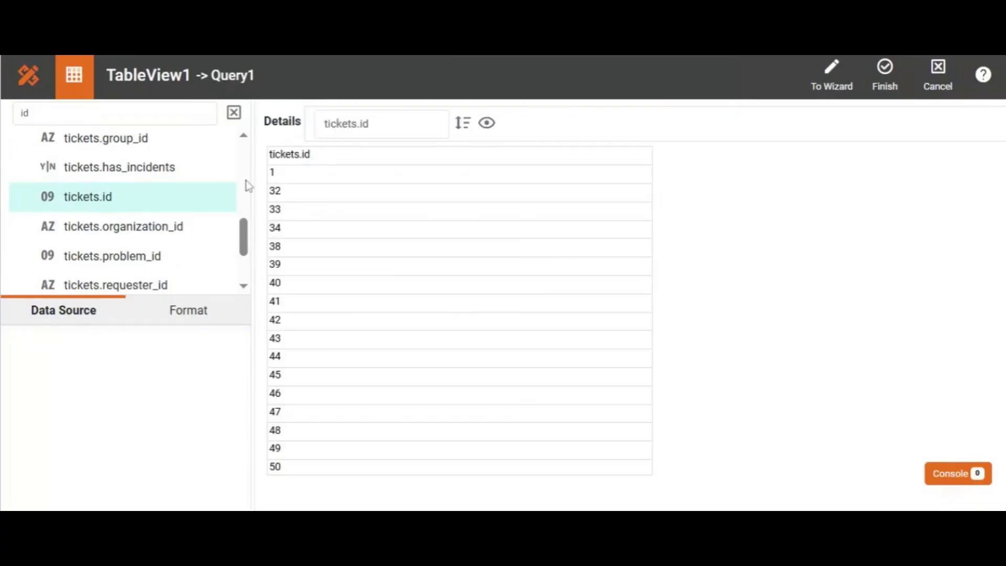
Step: Find the tickets.priority column and add it to the table's details ahead of tickets.id
{"action": "left_click_drag", "start_coordinate": [244, 234], "coordinate": [245, 160]}
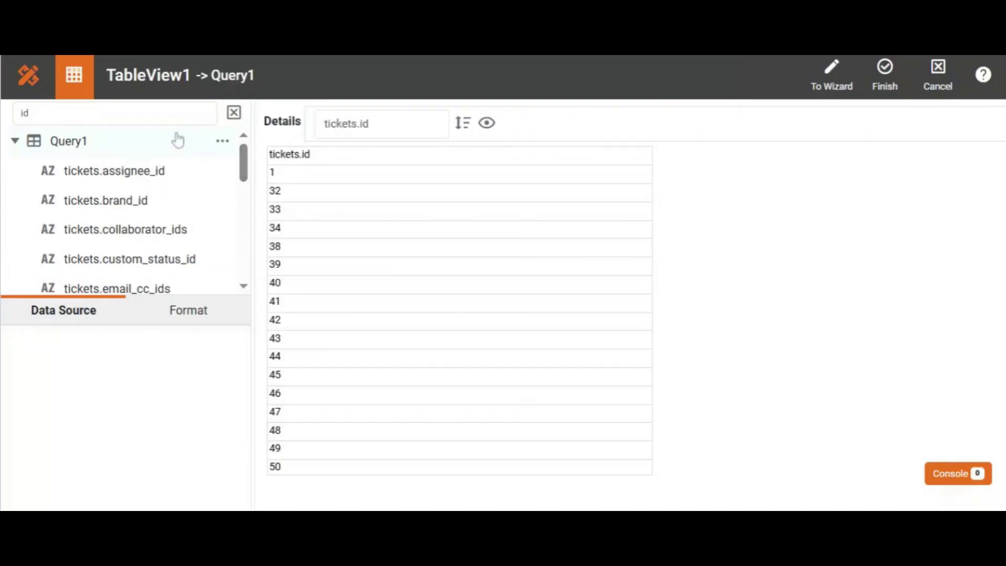
{"action": "left_click", "coordinate": [29, 114]}
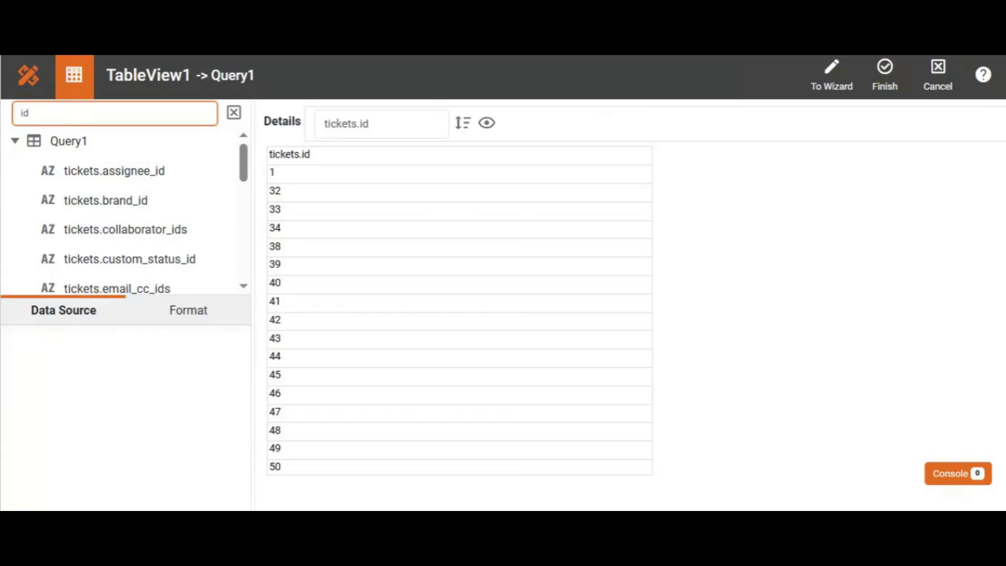
{"action": "key", "text": "BackSpace"}
{"action": "type", "text": "pr"}
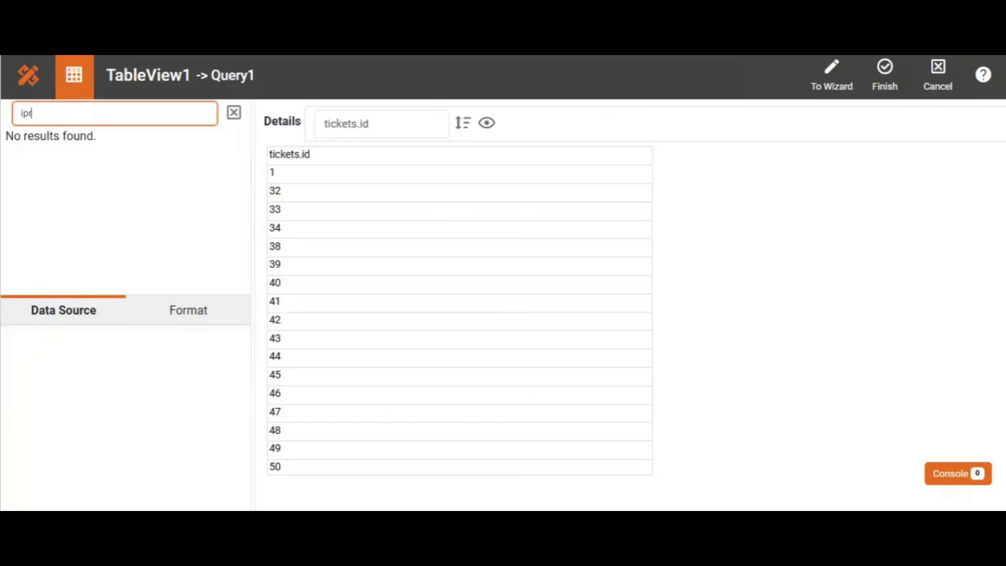
{"action": "key", "text": "BackSpace"}
{"action": "key", "text": "BackSpace"}
{"action": "key", "text": "BackSpace"}
{"action": "type", "text": "pr"}
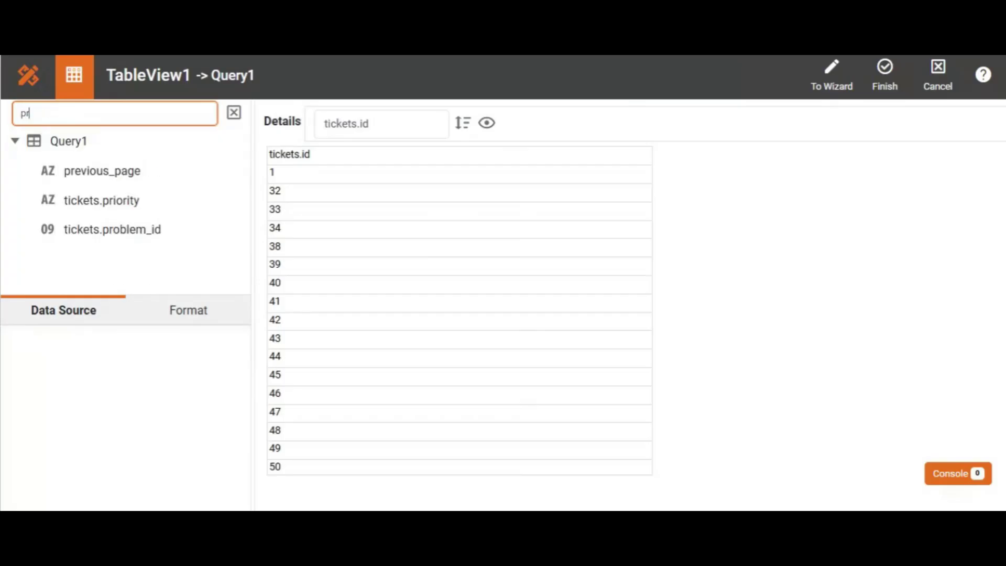
{"action": "left_click_drag", "start_coordinate": [129, 202], "coordinate": [352, 130]}
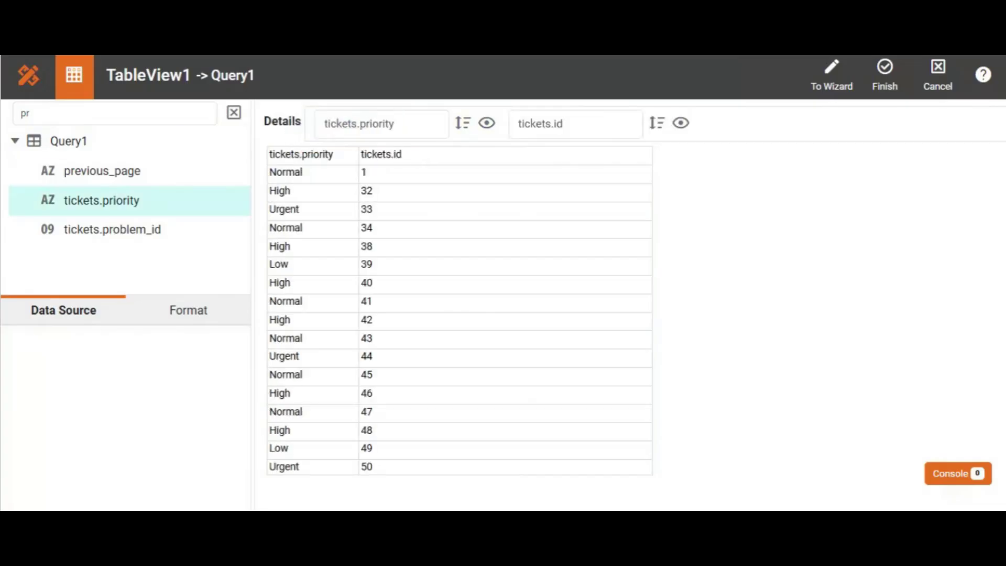
Step: Find the tickets.type column and insert it between tickets.priority and tickets.id in the table
{"action": "left_click", "coordinate": [234, 114]}
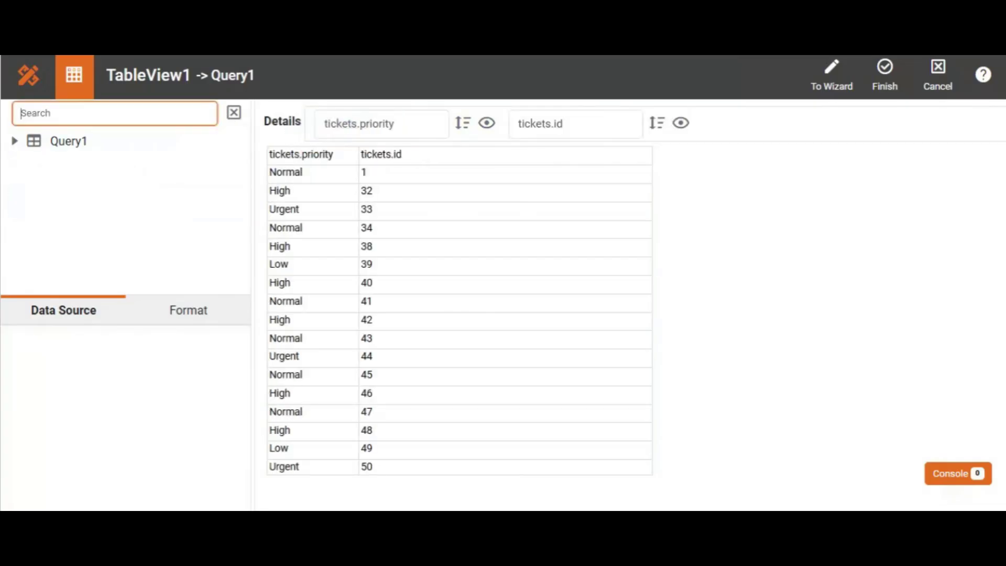
{"action": "type", "text": "typ"}
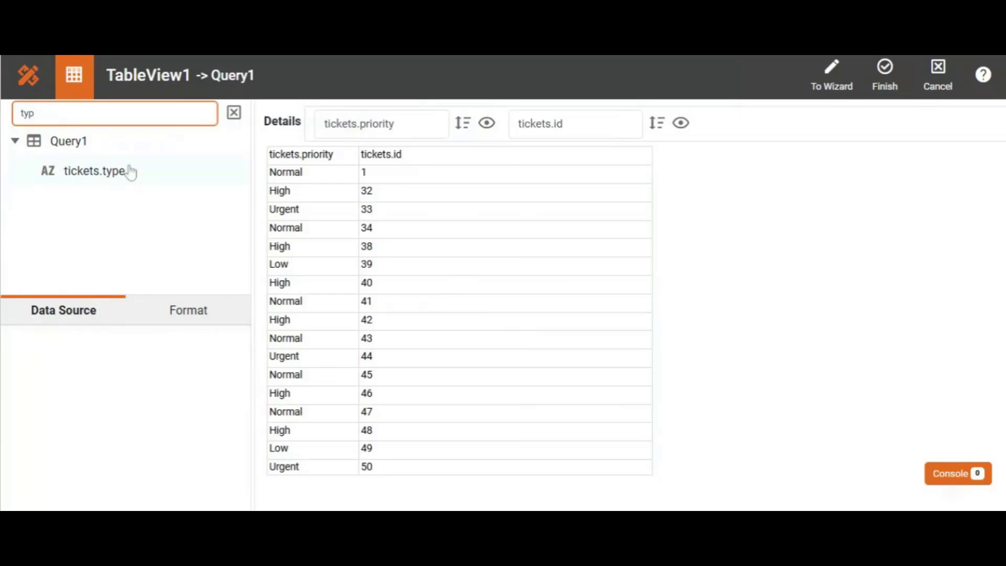
{"action": "left_click_drag", "start_coordinate": [126, 172], "coordinate": [545, 131]}
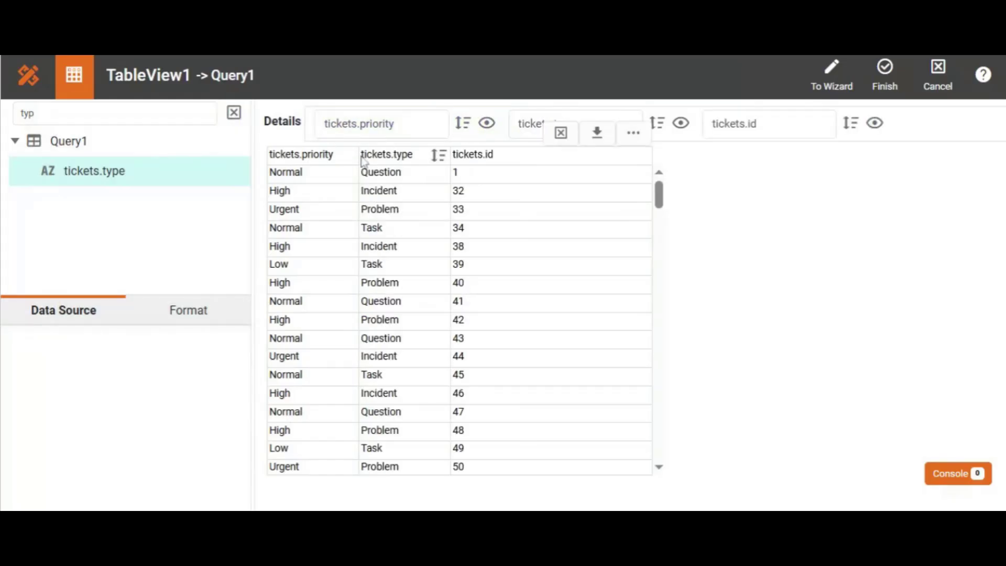
Step: Narrow the table's tickets.priority and tickets.type columns to roughly the width of their headers
{"action": "mouse_move", "coordinate": [343, 162]}
{"action": "left_click_drag", "start_coordinate": [358, 154], "coordinate": [344, 158]}
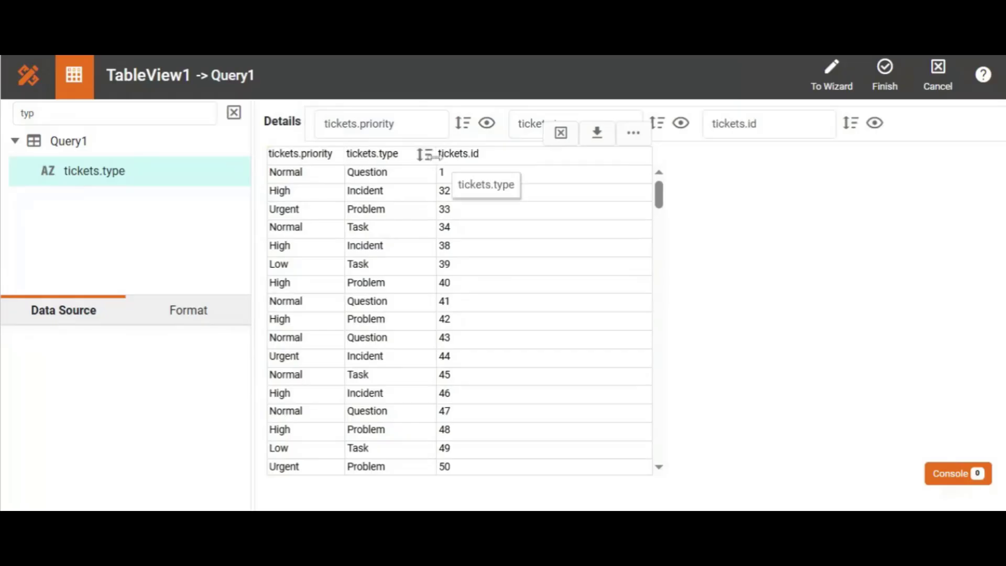
{"action": "left_click_drag", "start_coordinate": [438, 166], "coordinate": [408, 166]}
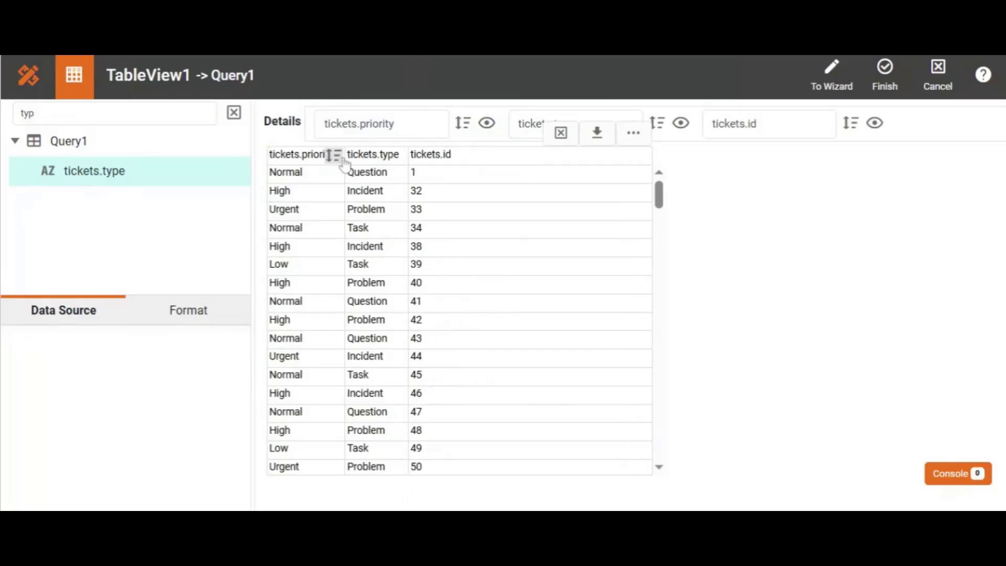
{"action": "left_click_drag", "start_coordinate": [343, 159], "coordinate": [332, 160]}
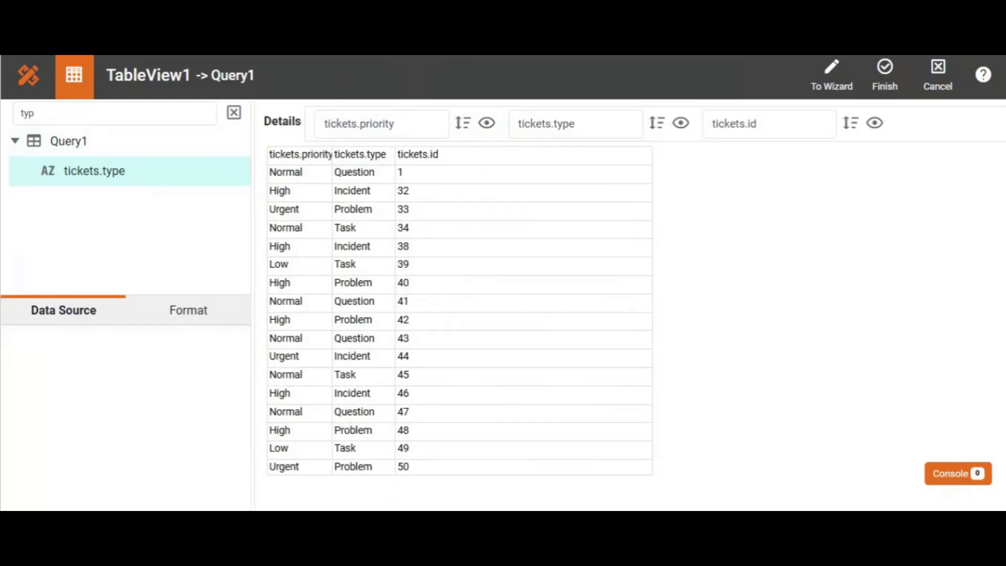
Step: Add the tickets.subject column after tickets.id in the table and narrow the tickets.id column to fit its header
{"action": "left_click", "coordinate": [234, 113]}
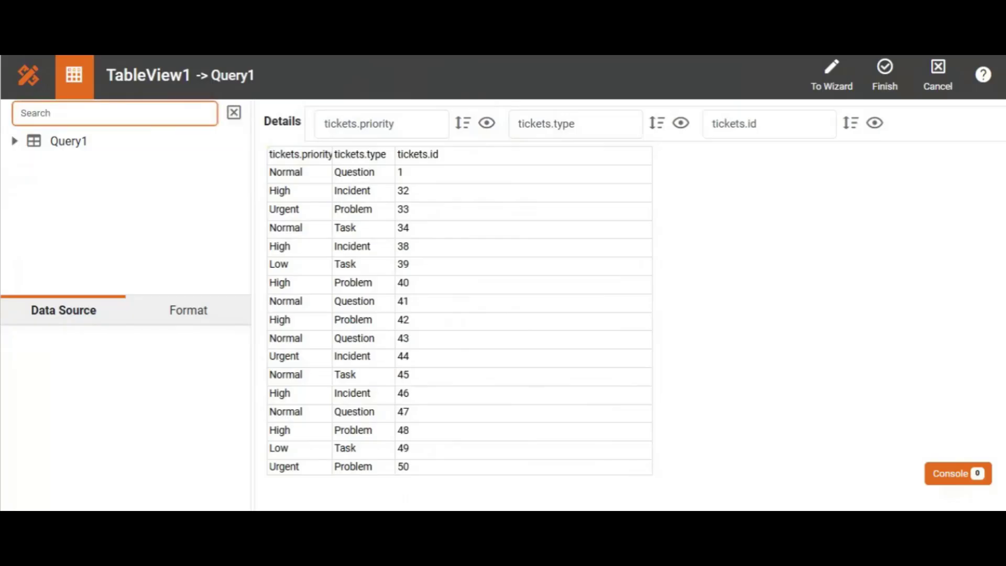
{"action": "type", "text": "sub"}
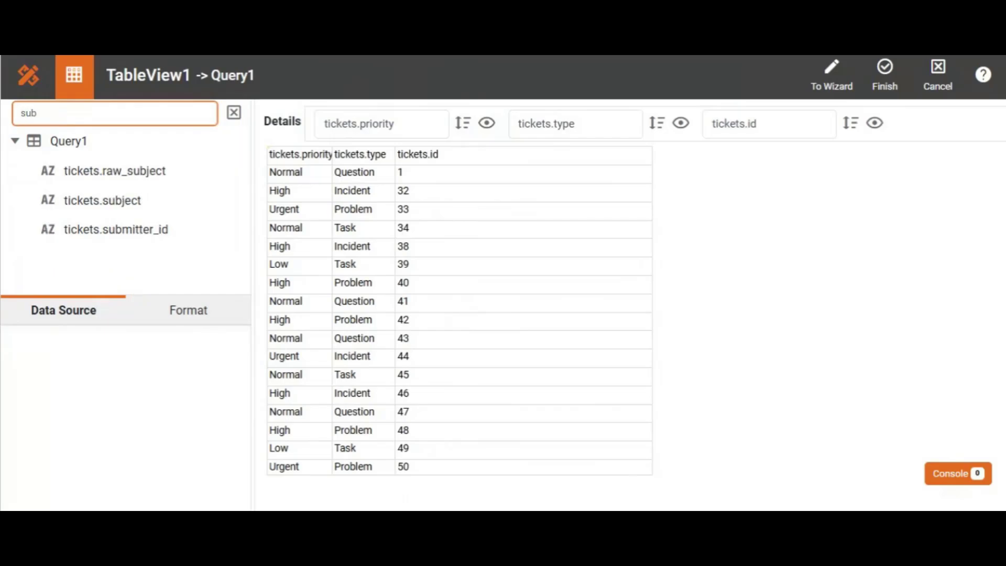
{"action": "left_click_drag", "start_coordinate": [135, 200], "coordinate": [894, 122]}
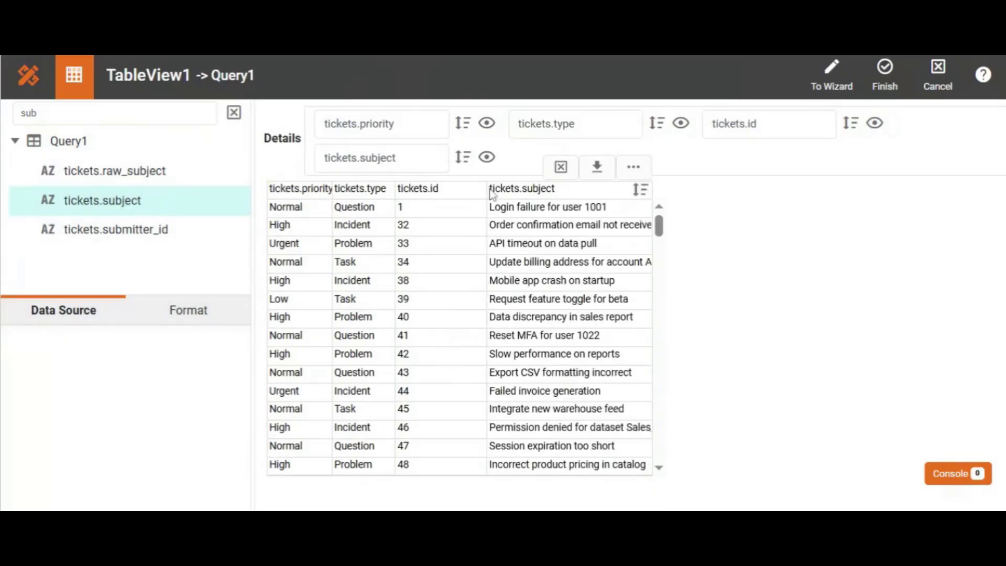
{"action": "left_click_drag", "start_coordinate": [487, 190], "coordinate": [439, 191]}
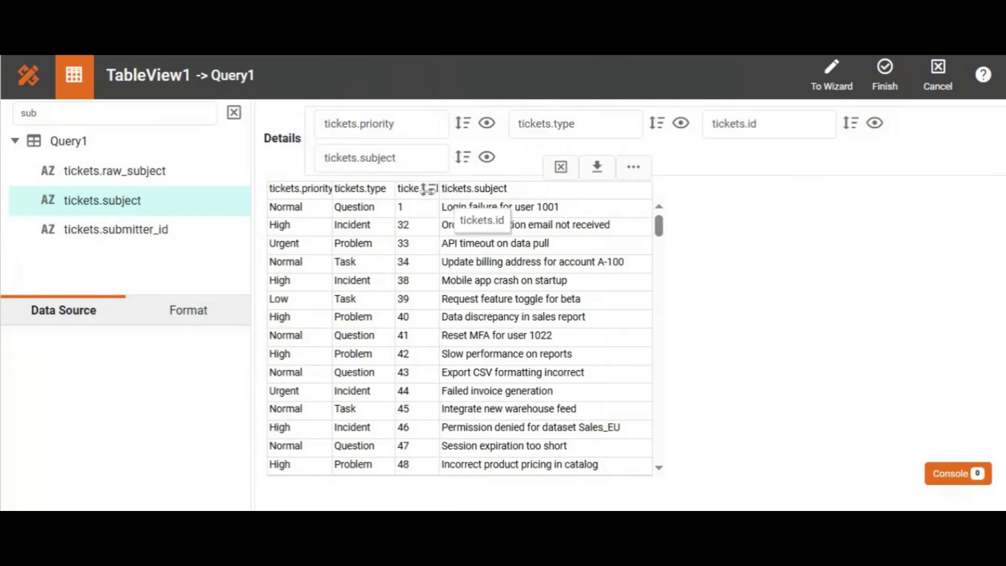
Step: Add tickets.description as the table's last column and finish editing the table
{"action": "left_click", "coordinate": [234, 112]}
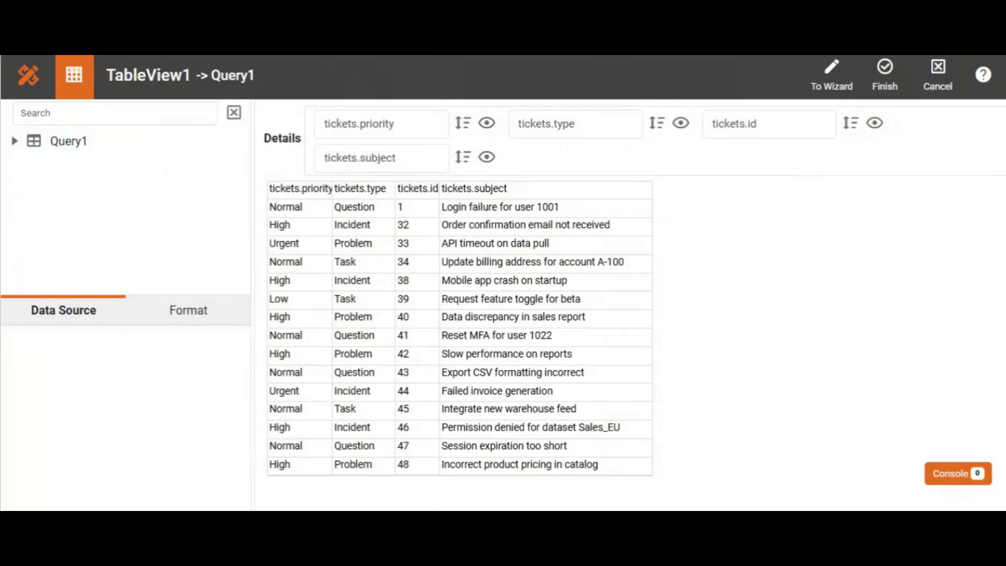
{"action": "type", "text": "des"}
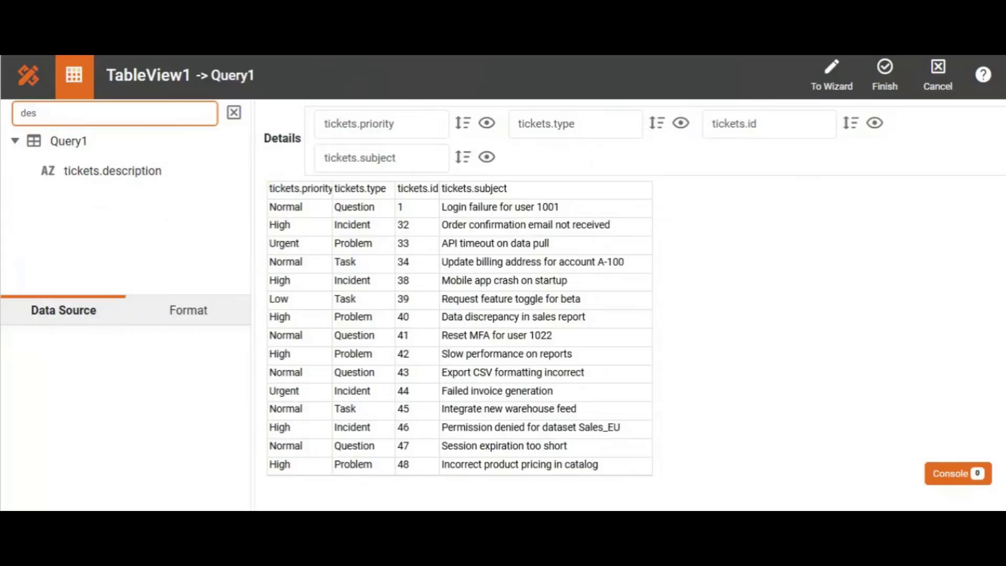
{"action": "left_click_drag", "start_coordinate": [171, 178], "coordinate": [283, 164]}
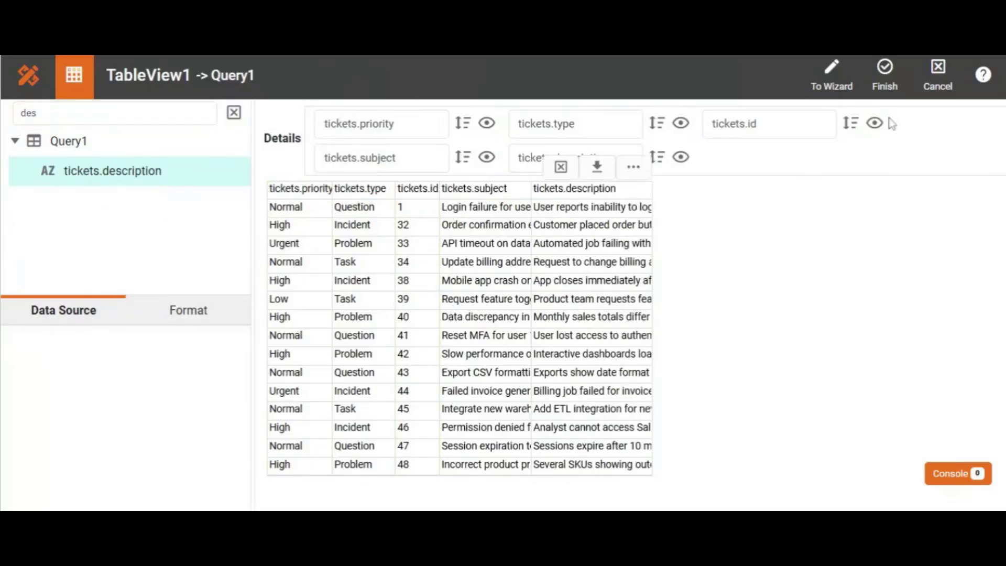
{"action": "left_click", "coordinate": [886, 77]}
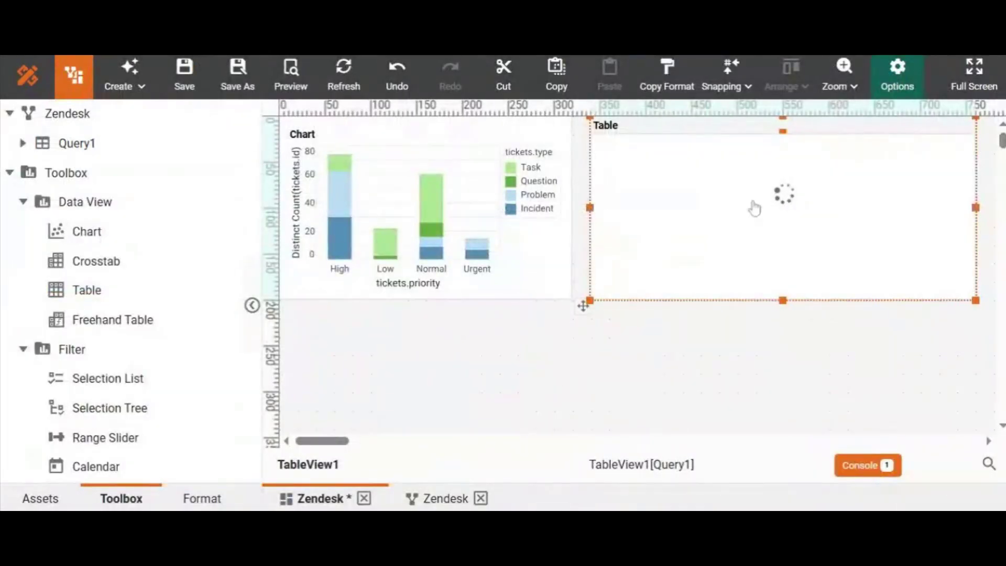
{"action": "left_click", "coordinate": [514, 400]}
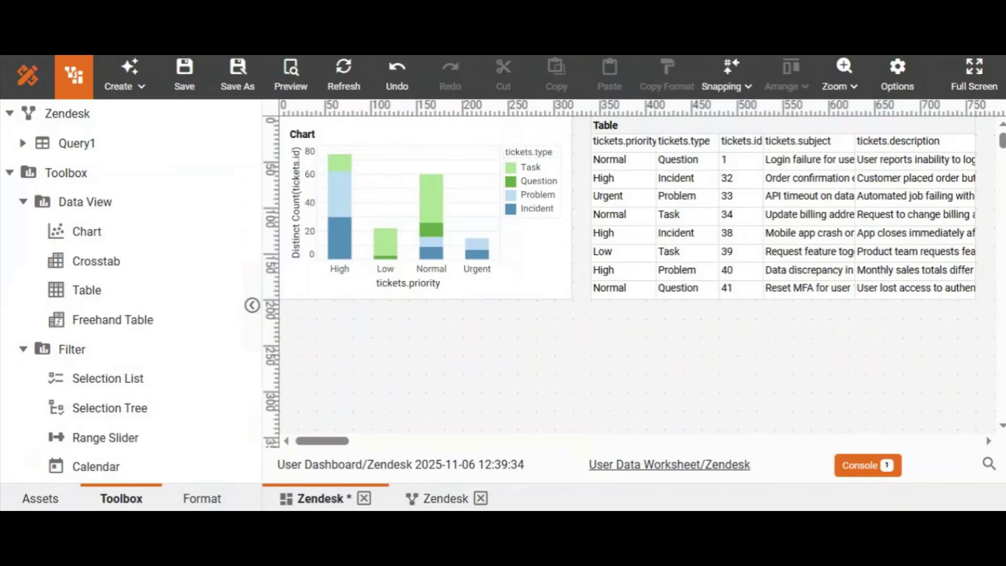
Step: Enable the chart's flyover on TableView1 in the chart properties and apply the change
{"action": "left_click", "coordinate": [528, 263]}
{"action": "right_click", "coordinate": [527, 262]}
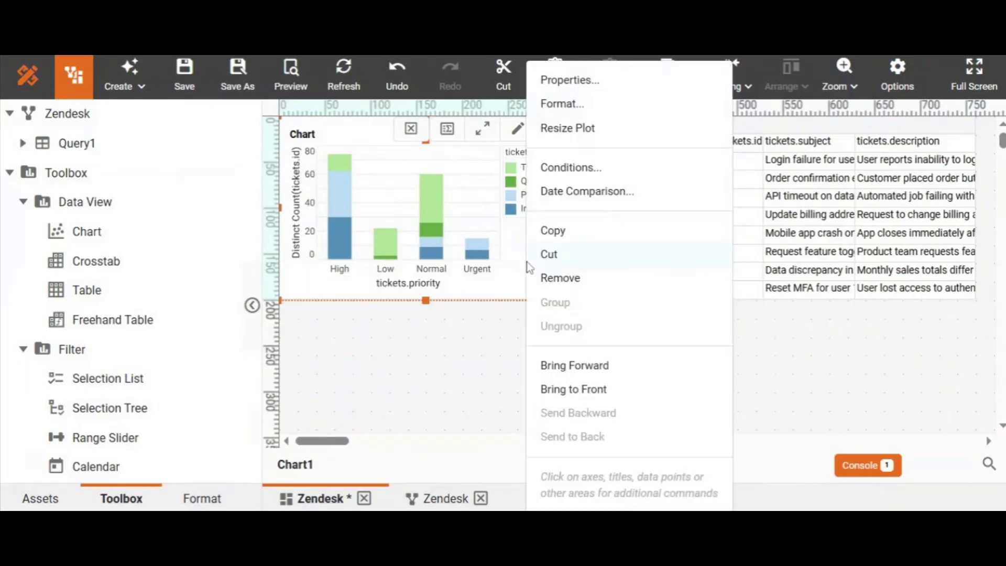
{"action": "left_click", "coordinate": [555, 88]}
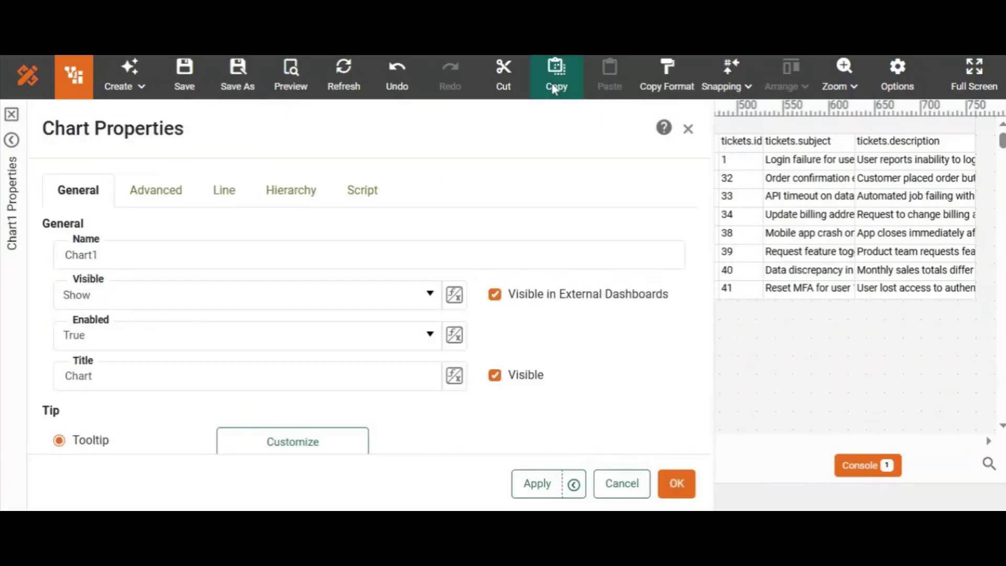
{"action": "scroll", "coordinate": [129, 260], "scroll_direction": "down", "scroll_amount": 5}
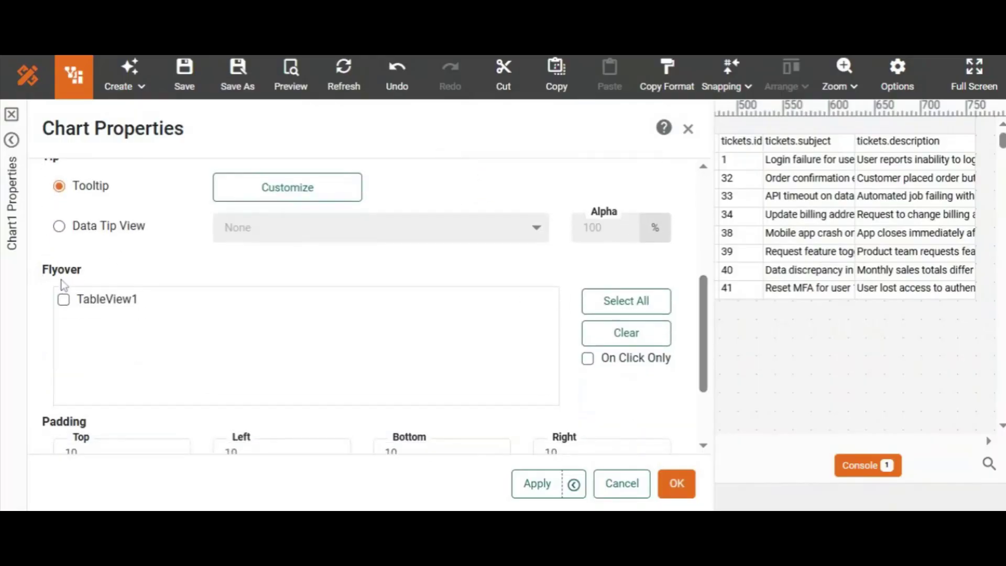
{"action": "left_click", "coordinate": [65, 304]}
{"action": "left_click", "coordinate": [676, 483]}
{"action": "left_click", "coordinate": [447, 405]}
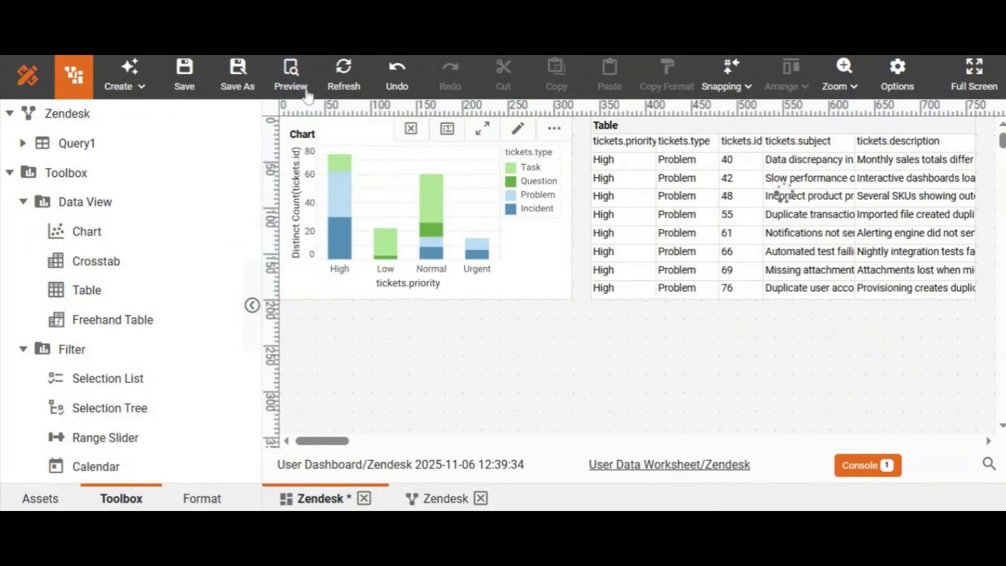
Step: Preview the dashboard and check how the table filters for different bar segments across the Normal, Low and High priorities
{"action": "left_click", "coordinate": [288, 76]}
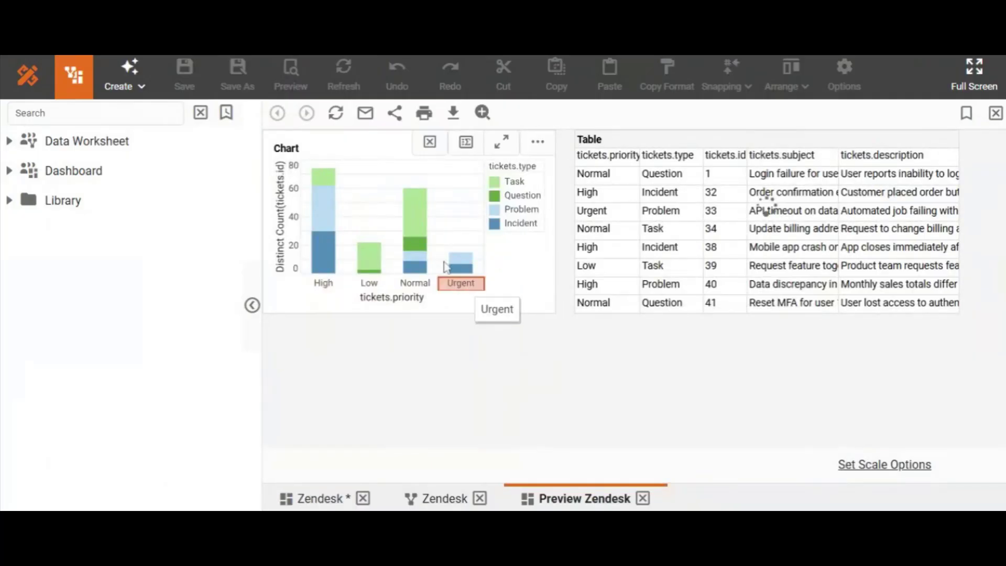
{"action": "left_click", "coordinate": [415, 223]}
{"action": "left_click", "coordinate": [417, 245]}
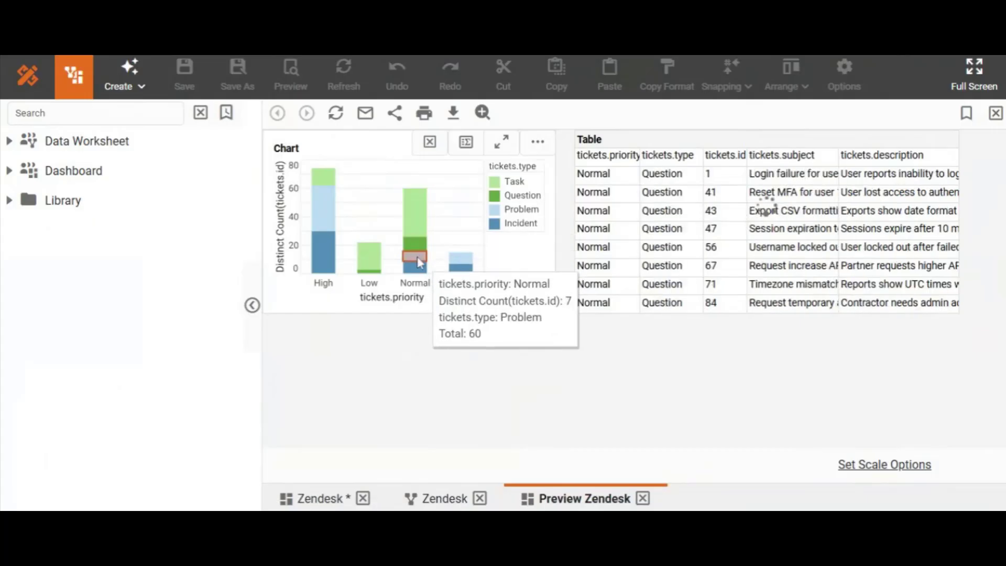
{"action": "mouse_move", "coordinate": [418, 263]}
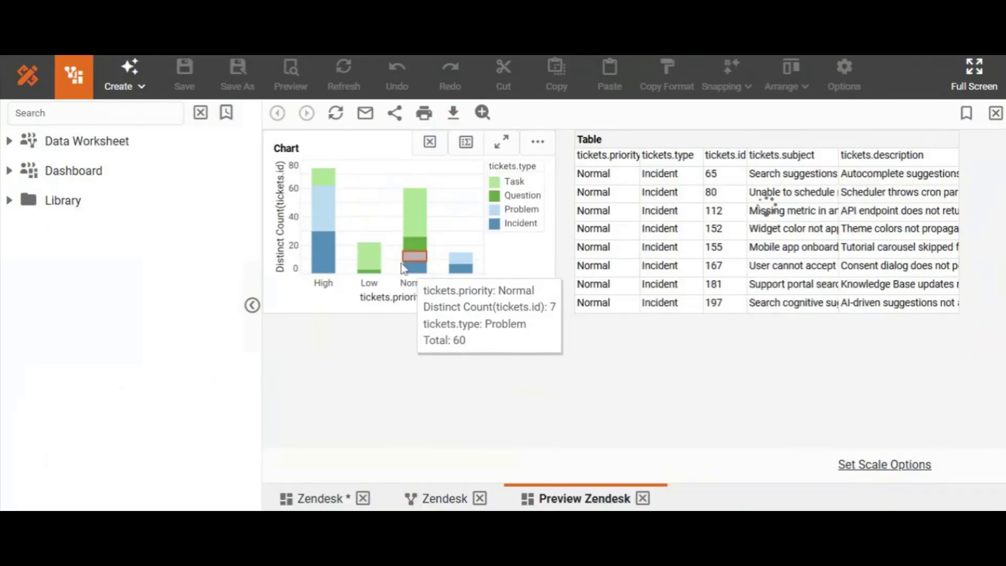
{"action": "mouse_move", "coordinate": [369, 261]}
{"action": "mouse_move", "coordinate": [325, 257]}
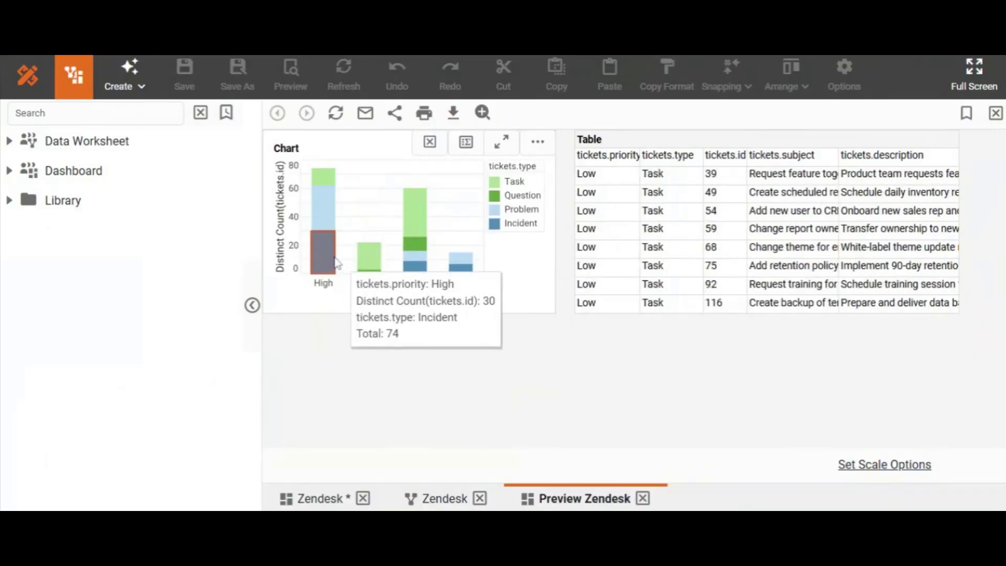
{"action": "mouse_move", "coordinate": [321, 222]}
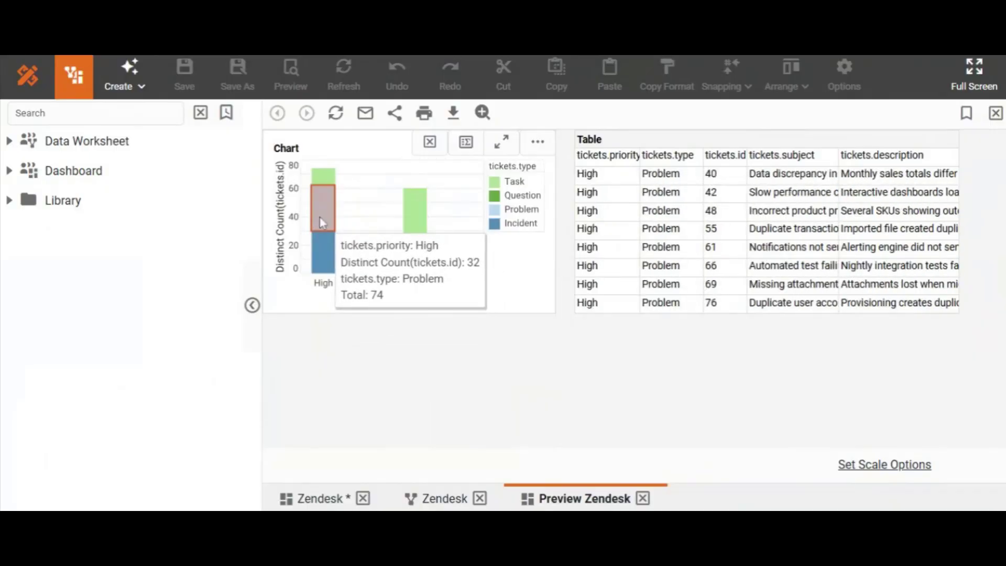
Step: Filter the table to the chart's Normal-priority Task segment and export the filtered table
{"action": "mouse_move", "coordinate": [425, 196]}
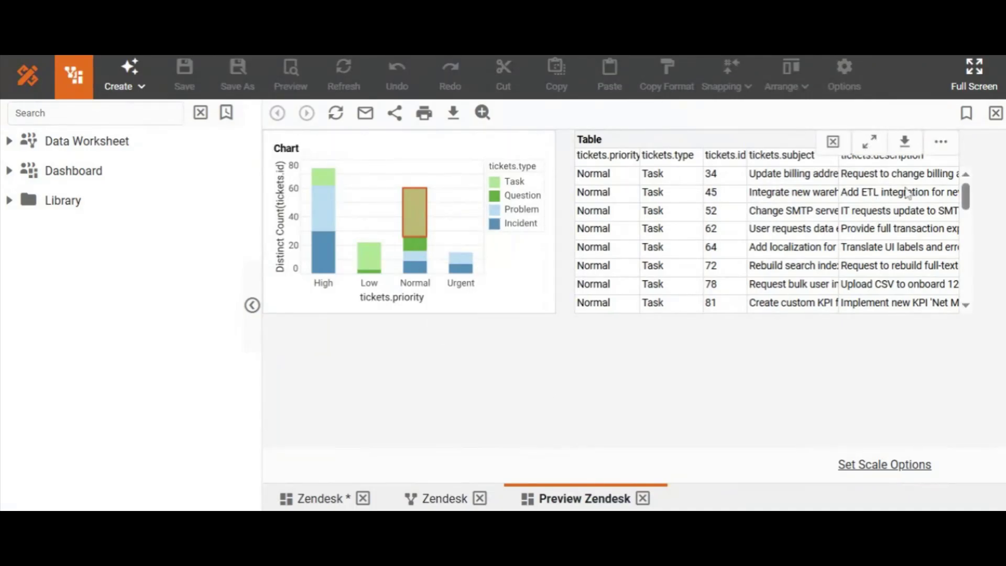
{"action": "mouse_move", "coordinate": [966, 193]}
{"action": "left_mouse_down"}
{"action": "mouse_move", "coordinate": [968, 286]}
{"action": "mouse_move", "coordinate": [967, 188]}
{"action": "left_mouse_up"}
{"action": "left_click", "coordinate": [905, 142]}
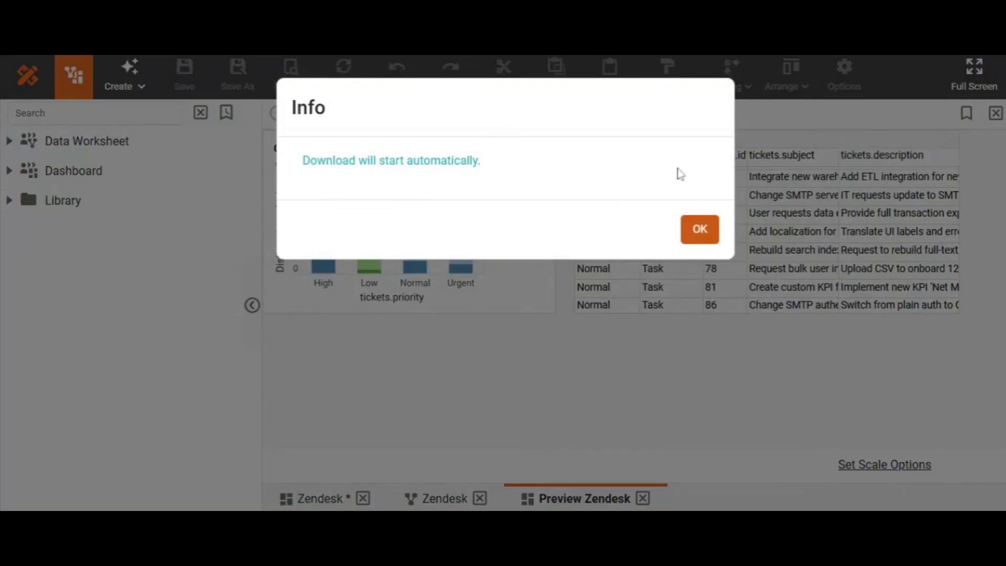
{"action": "left_click", "coordinate": [700, 229]}
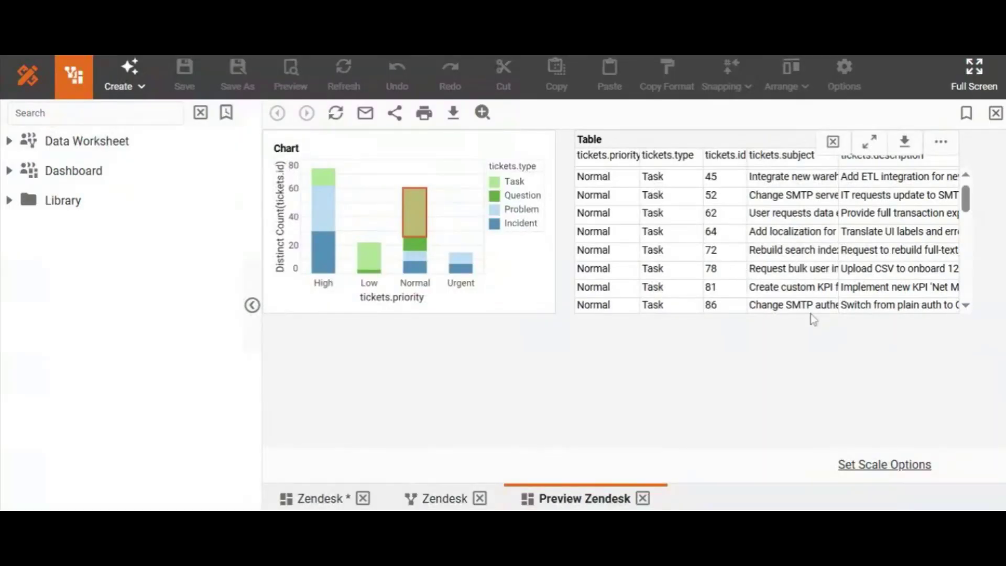